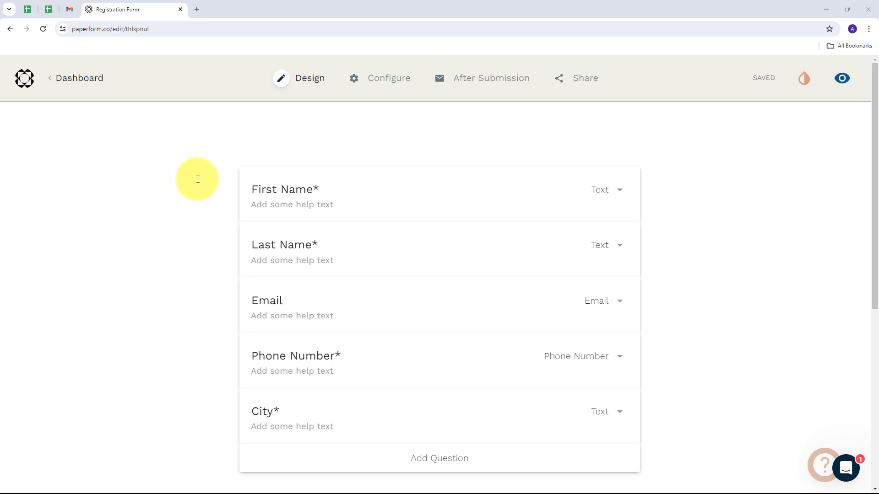
scroll(198, 180, "down", 1)
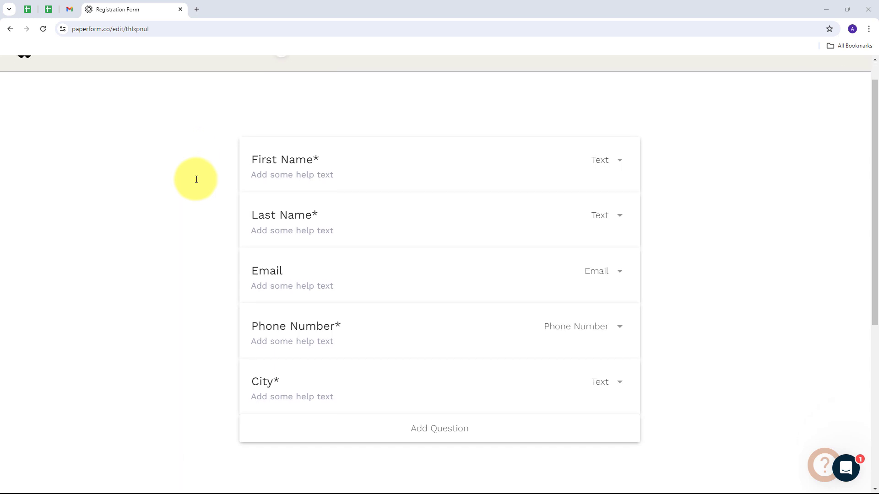
scroll(197, 180, "up", 1)
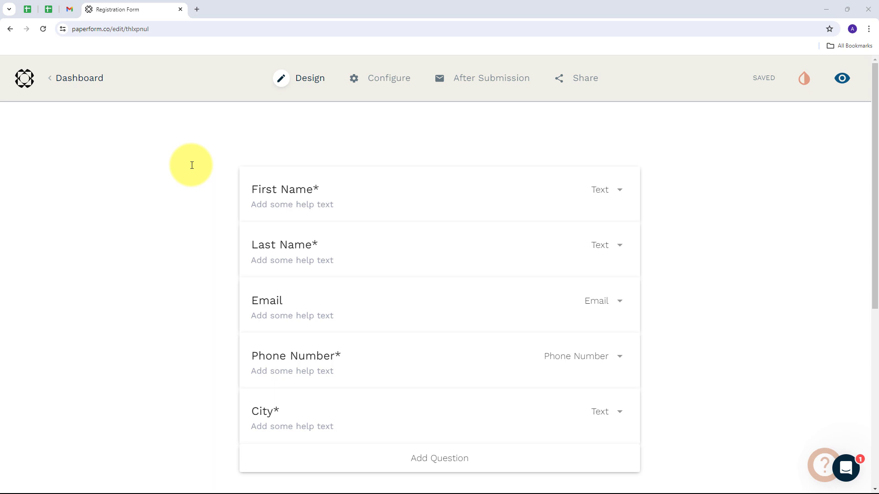
Open pabbly.com/connect in a new browser tab and sign in to the Pabbly account
left_click(198, 9)
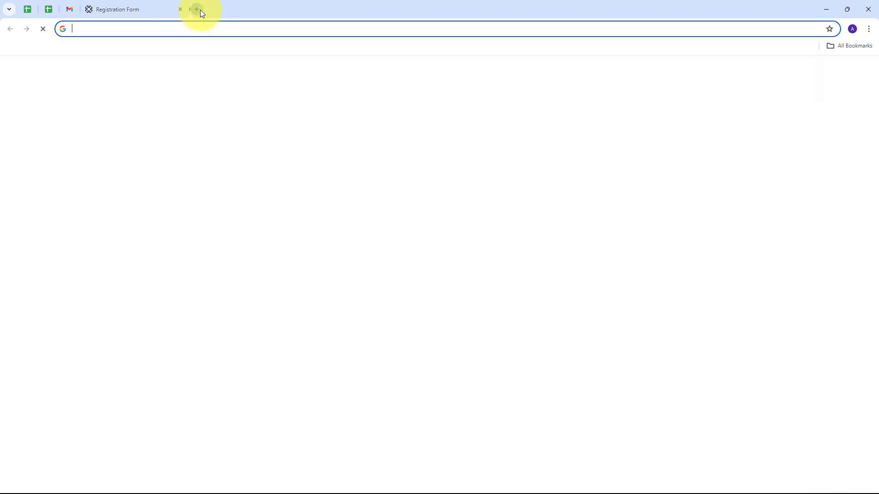
type("pabbly.com/c")
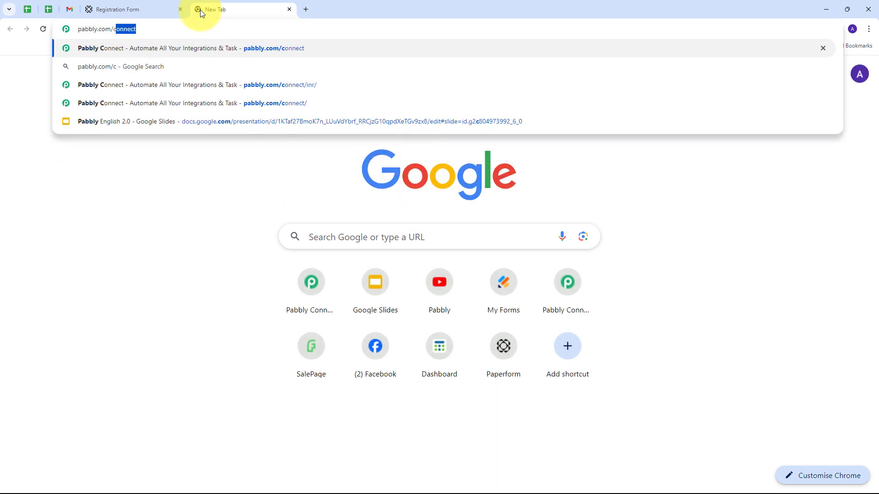
key("Return")
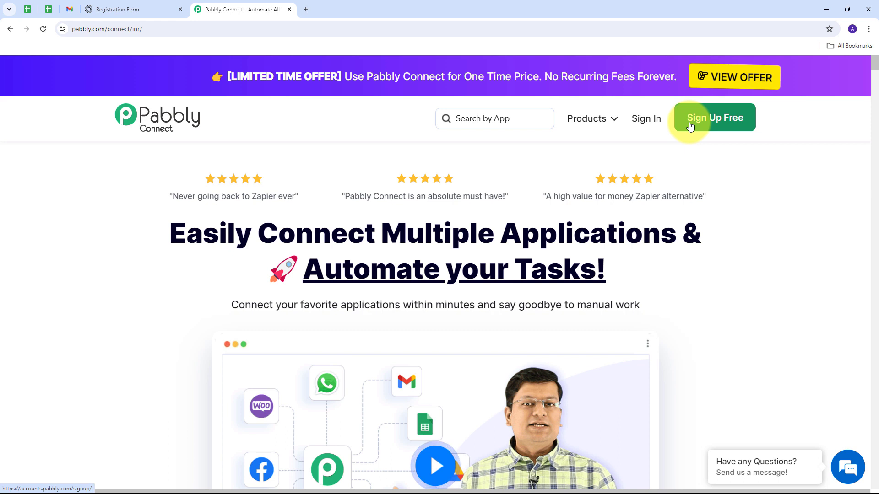
left_click(642, 122)
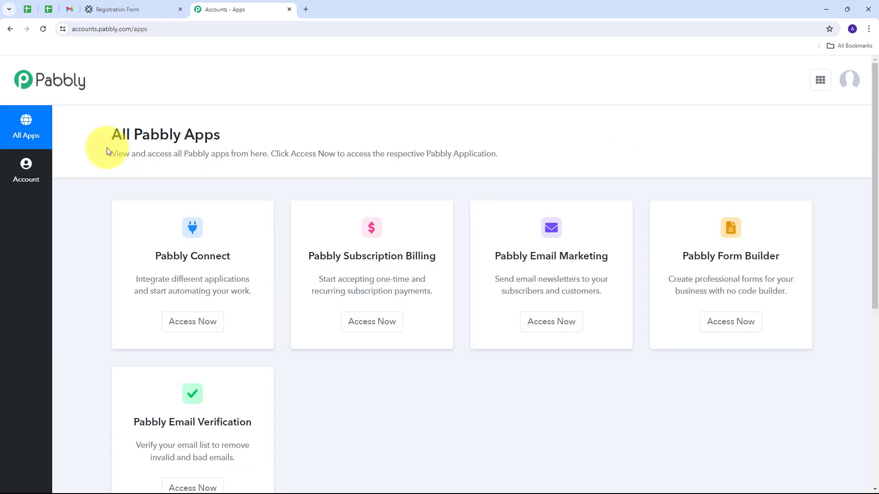
Access the Pabbly Connect application from the All Pabbly Apps page
scroll(106, 151, "down", 1)
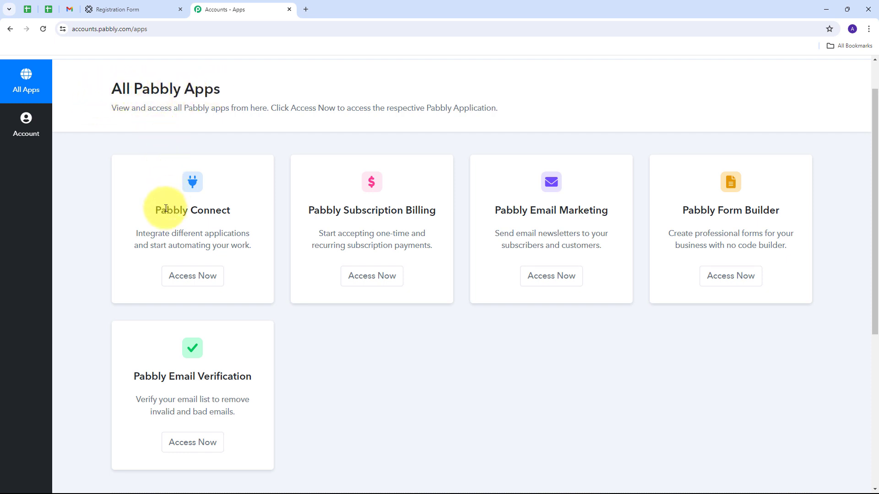
left_click_drag(155, 209, 234, 214)
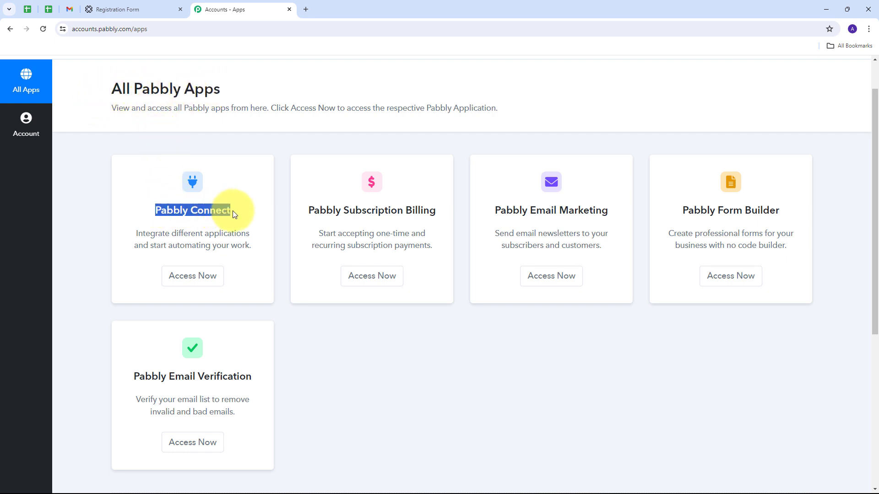
left_click(198, 284)
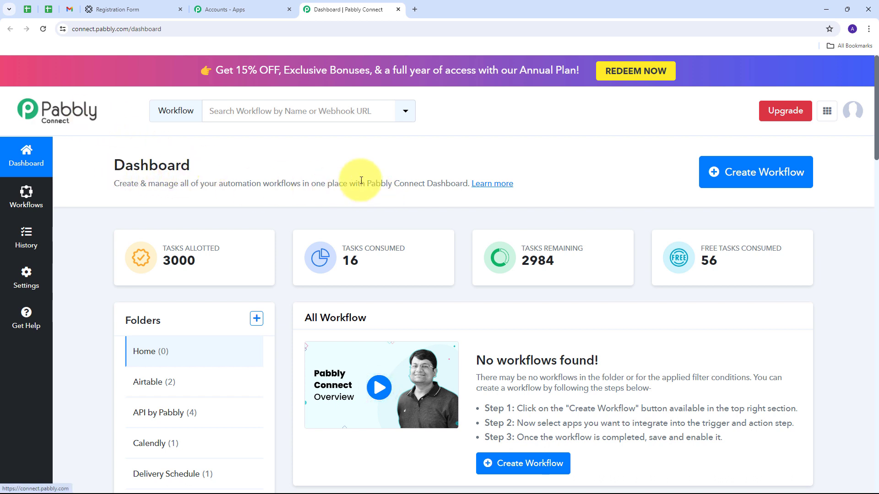
Create a workflow named "Send Email on Partial Paperform Submission" in the Gmail folder
scroll(339, 183, "down", 2)
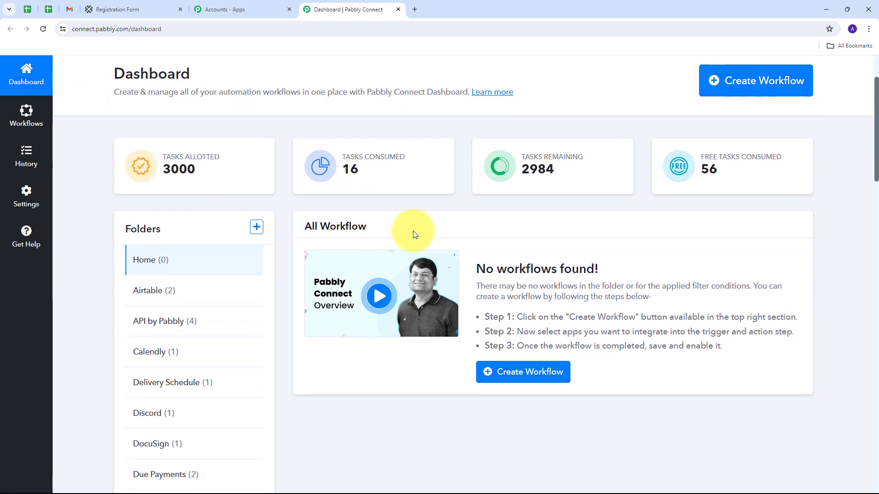
scroll(408, 245, "up", 1)
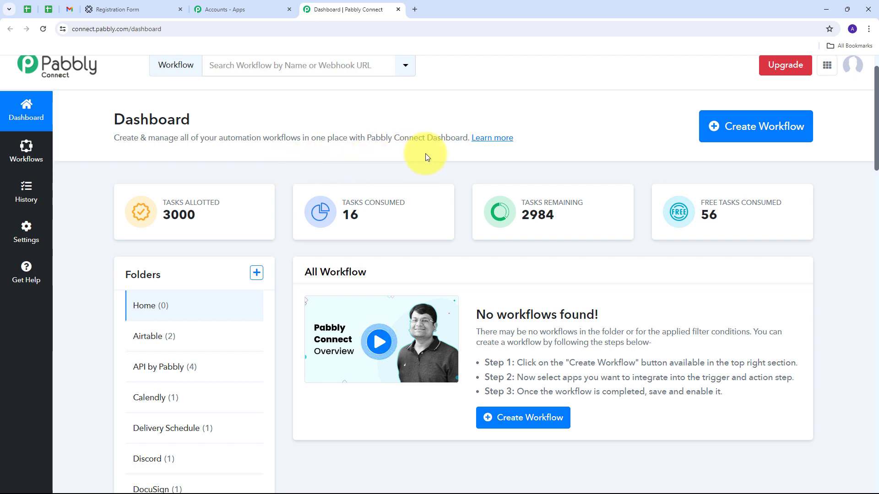
left_click(730, 135)
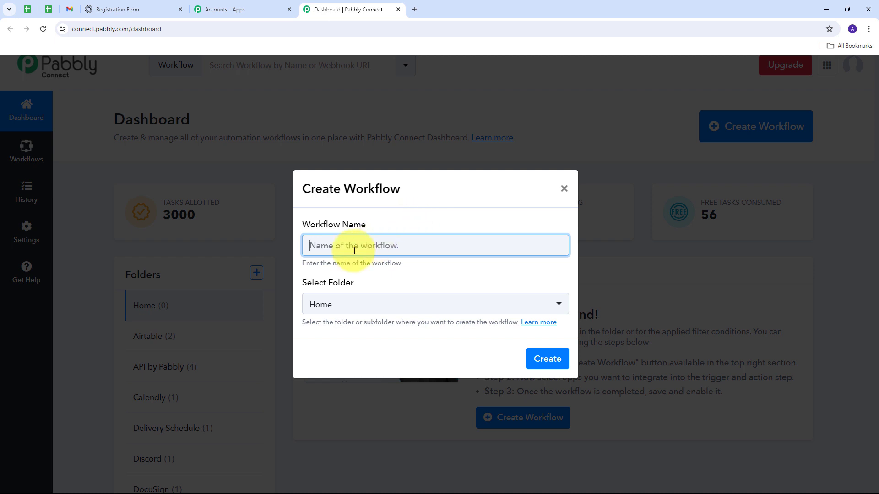
type("Send Email on Partial Paperform Submission")
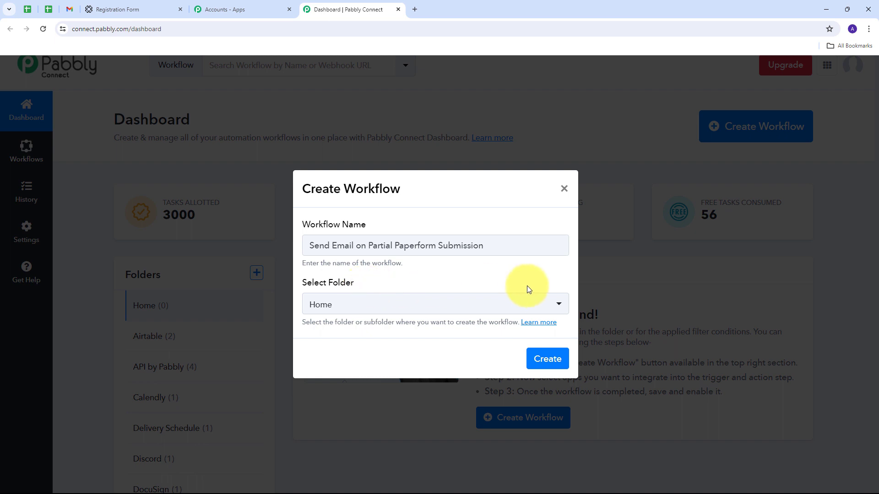
left_click(513, 304)
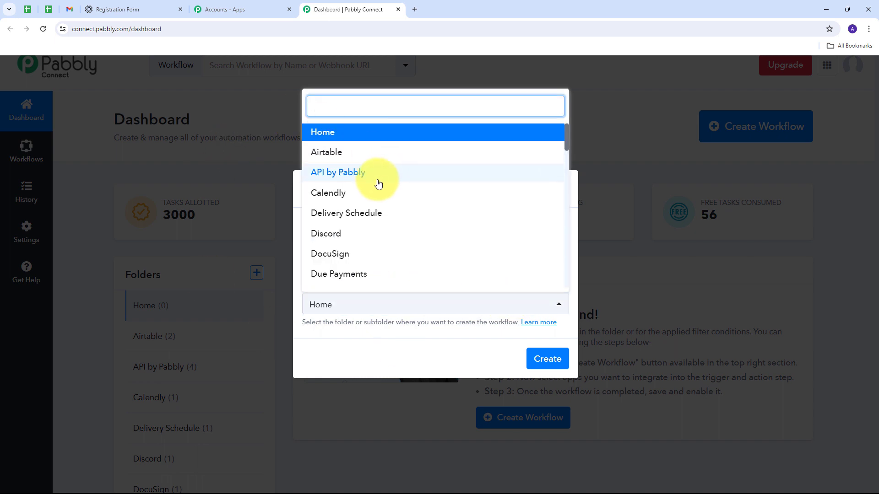
scroll(375, 182, "down", 5)
scroll(378, 183, "down", 2)
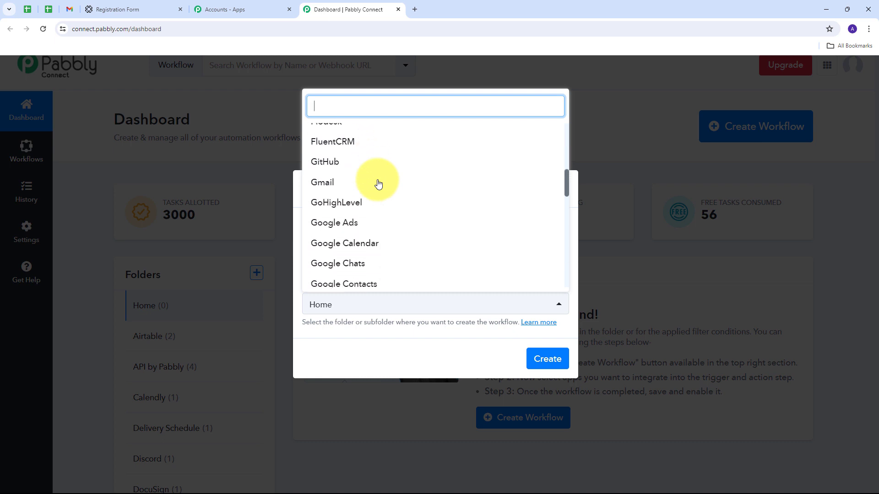
left_click(349, 185)
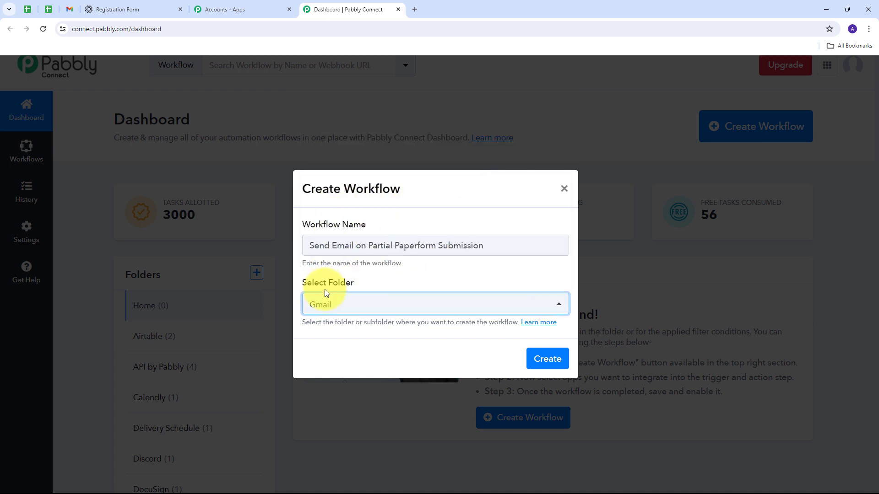
left_click(540, 364)
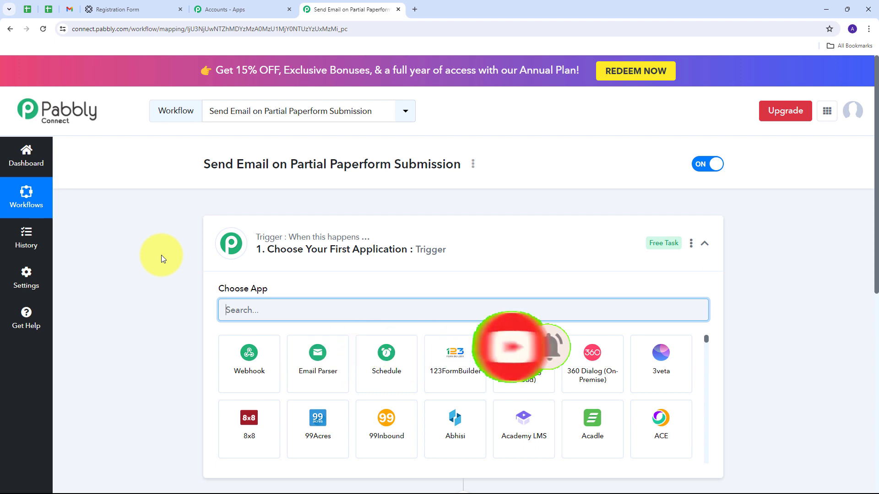
Set the workflow's trigger application to Paperform with Partial Submission as the trigger event
scroll(161, 255, "down", 3)
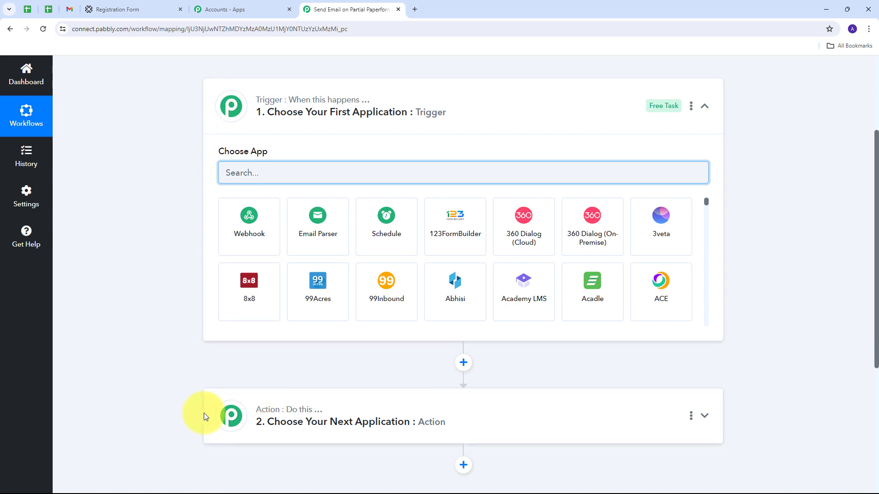
mouse_move(292, 104)
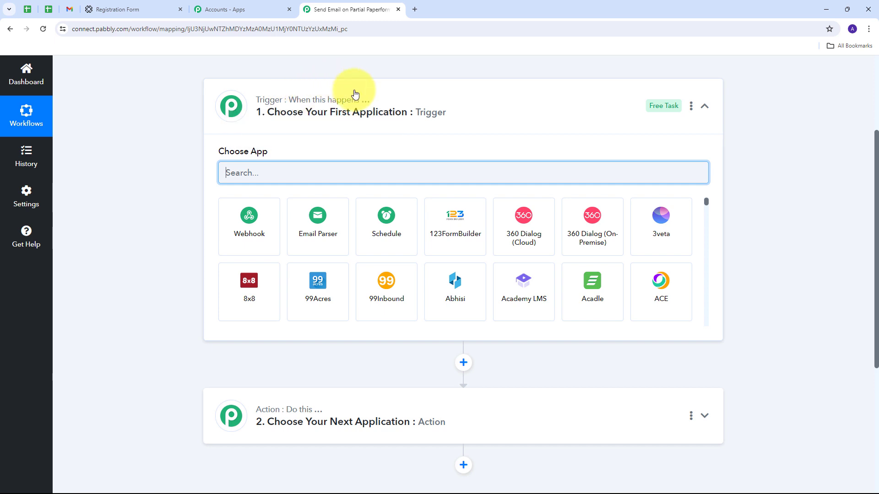
mouse_move(291, 416)
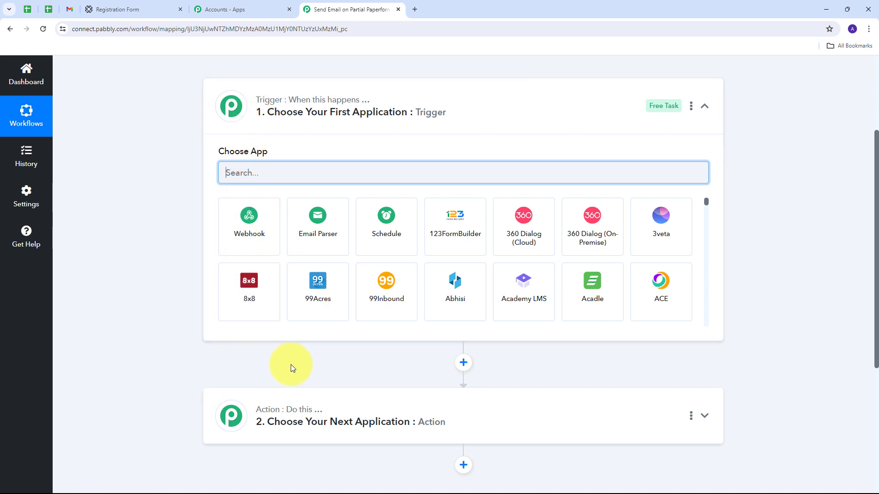
mouse_move(257, 97)
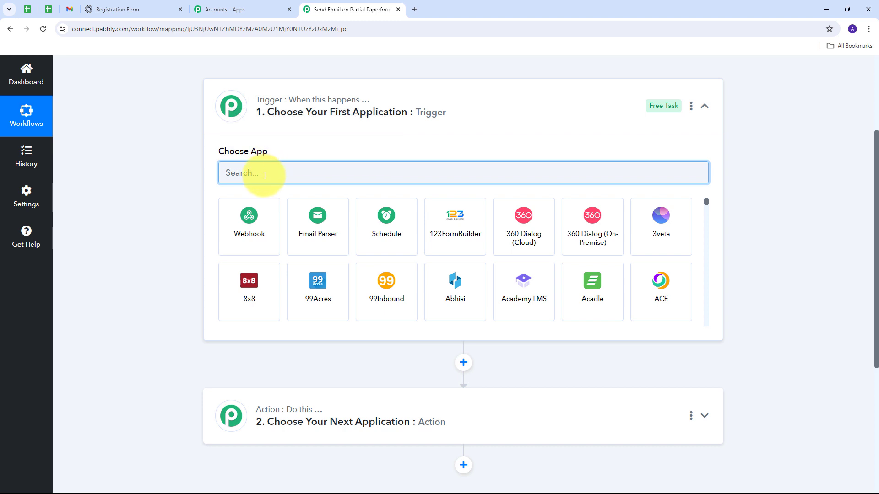
type("Paperform")
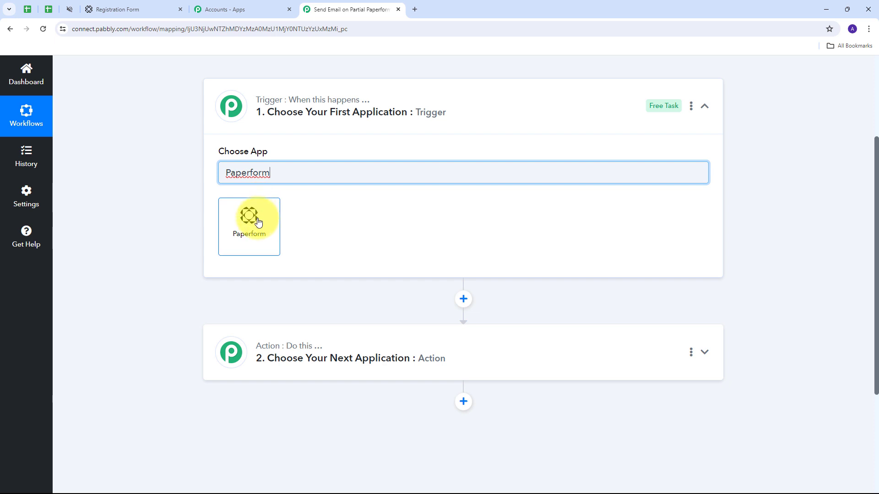
left_click(251, 215)
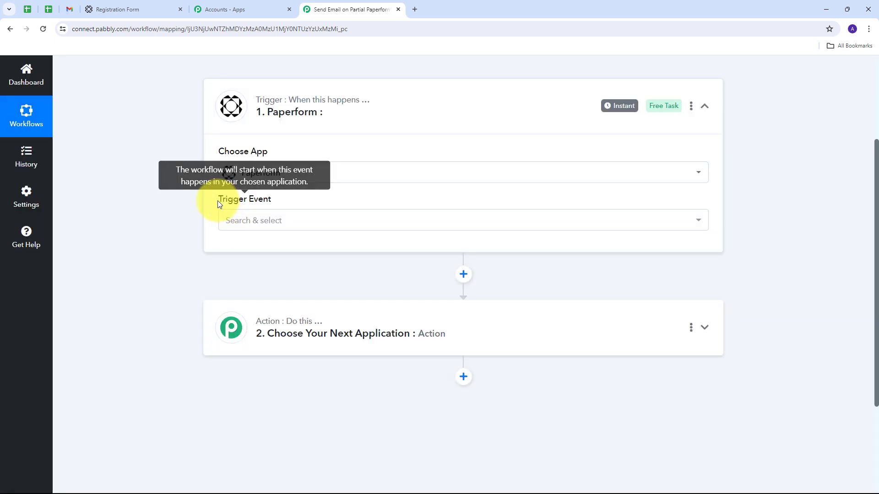
left_click(531, 219)
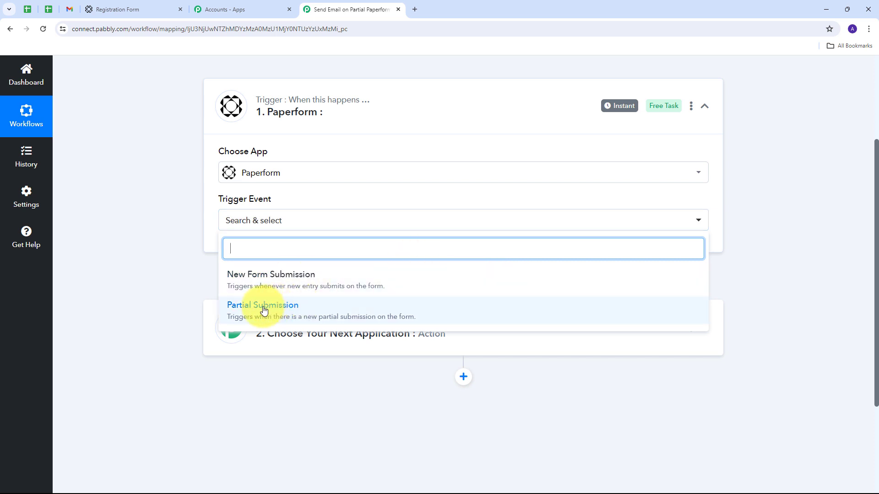
left_click(264, 310)
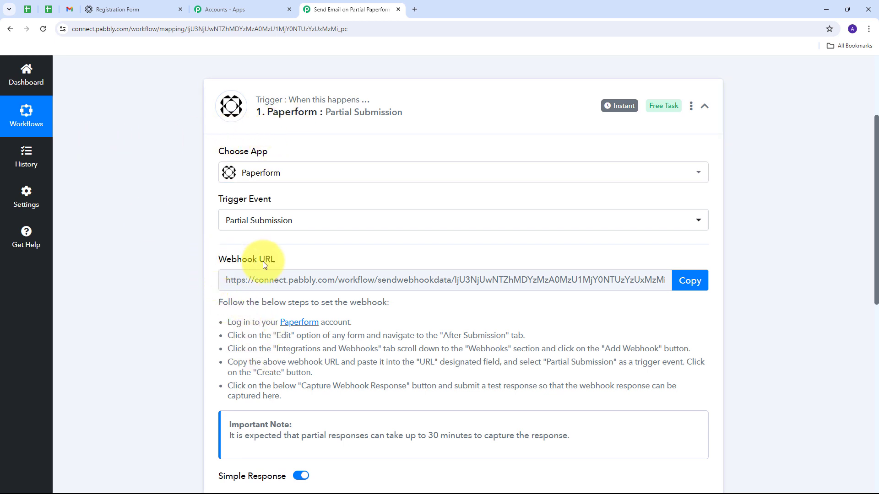
Review the webhook setup instructions and copy the Paperform trigger's webhook URL
left_click_drag(219, 262, 318, 264)
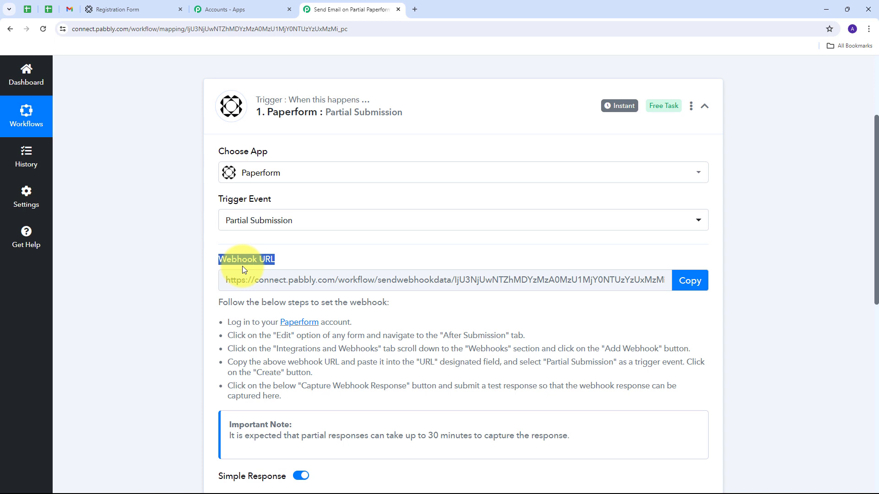
left_click_drag(242, 266, 178, 118)
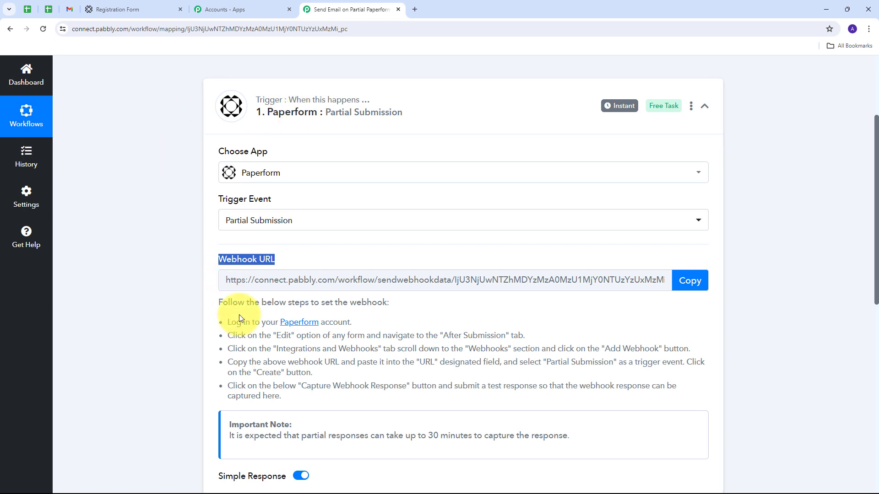
left_click_drag(227, 321, 685, 397)
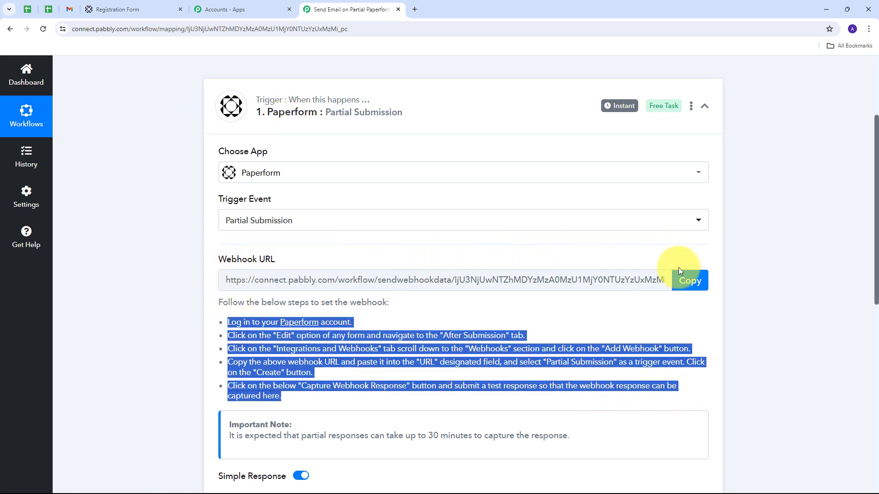
left_click(688, 281)
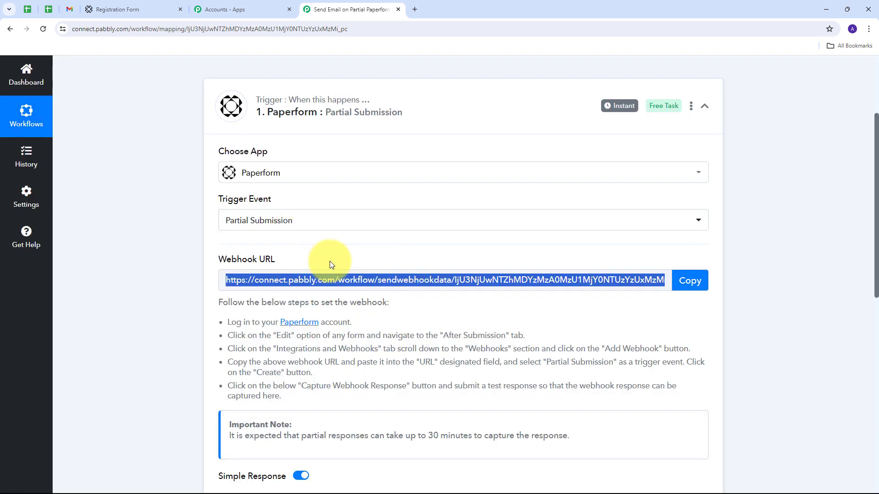
Switch to the Registration Form in Paperform and expand the Webhooks section of its after-submission Integrations & Webhooks settings
left_click(130, 1)
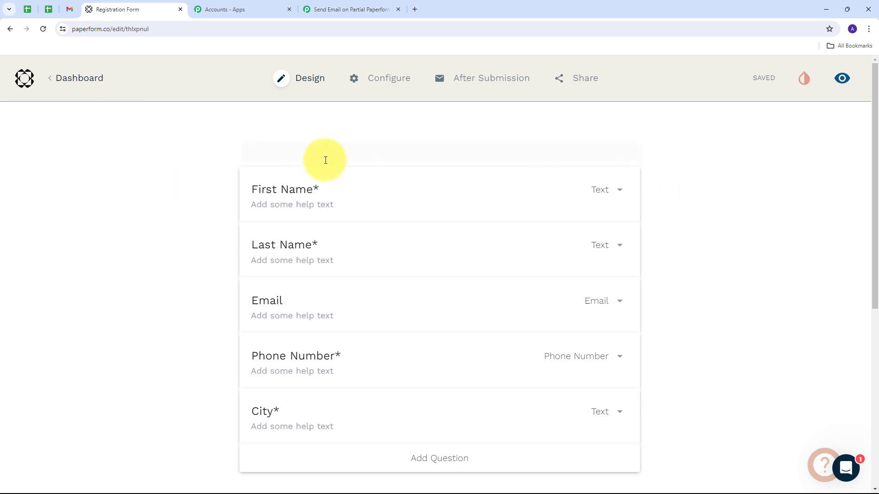
scroll(183, 190, "down", 1)
scroll(183, 190, "down", 3)
scroll(179, 190, "up", 4)
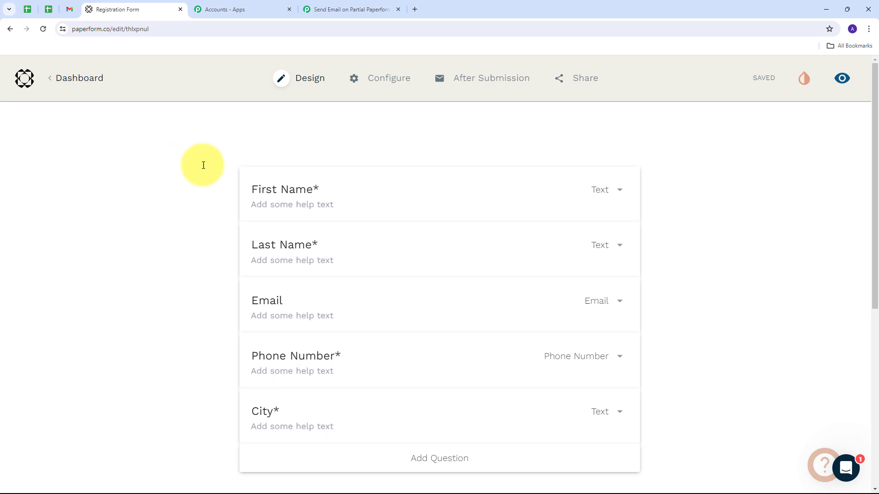
mouse_move(470, 84)
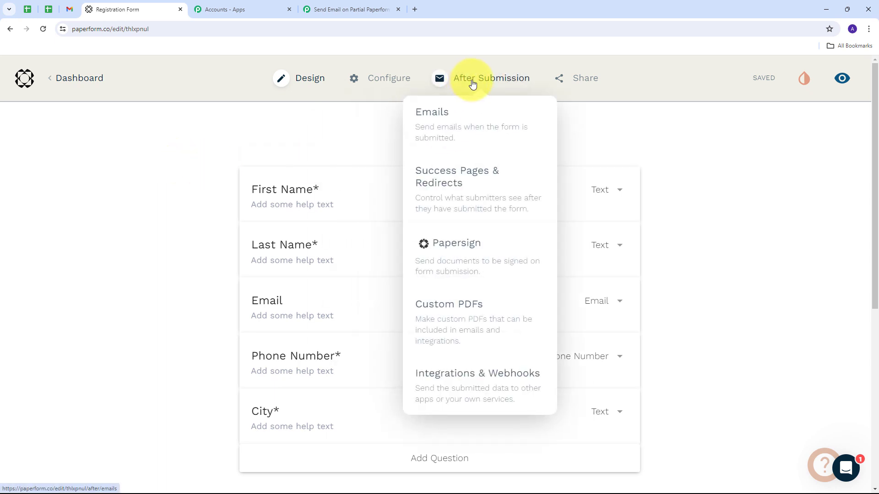
left_click(471, 390)
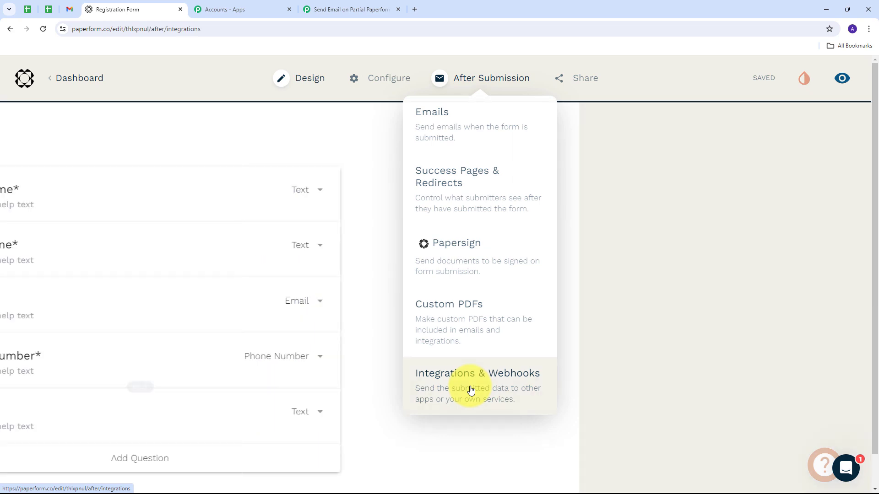
scroll(103, 204, "down", 15)
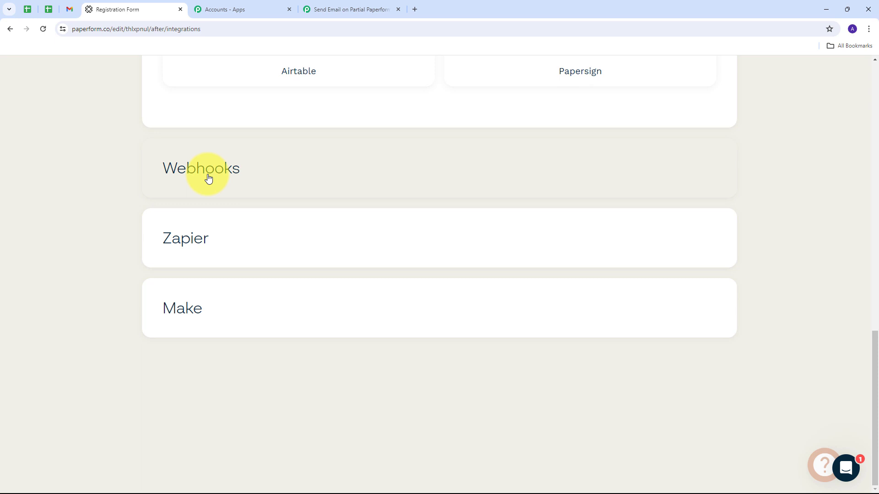
left_click(208, 178)
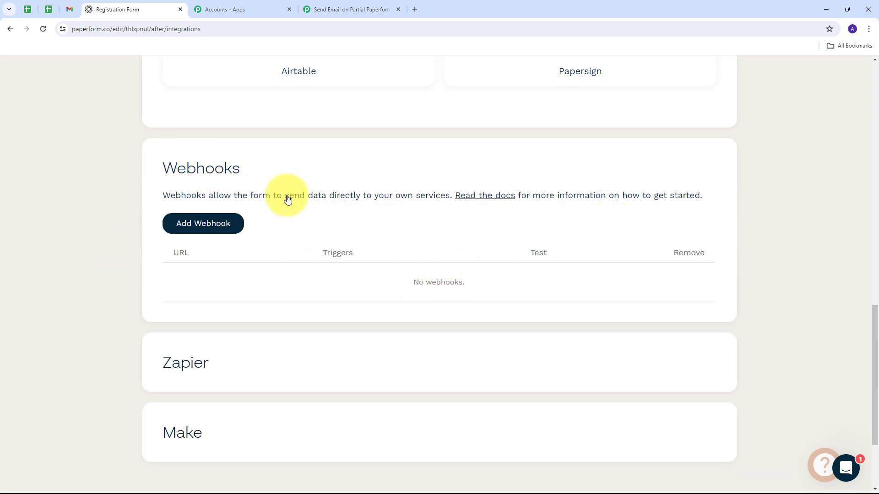
Create a webhook for the form with the copied Pabbly Connect URL, triggered on Partial Submission, and check its entry in the list
left_click(209, 226)
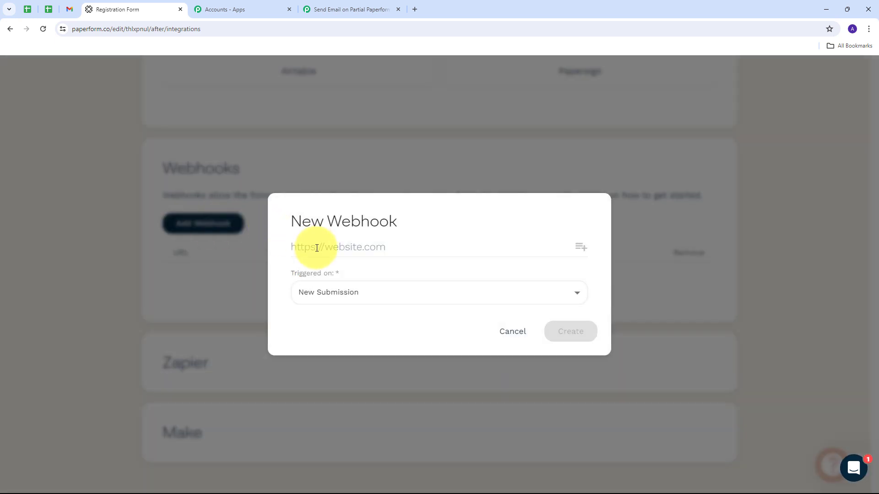
left_click(316, 248)
key("ctrl+v")
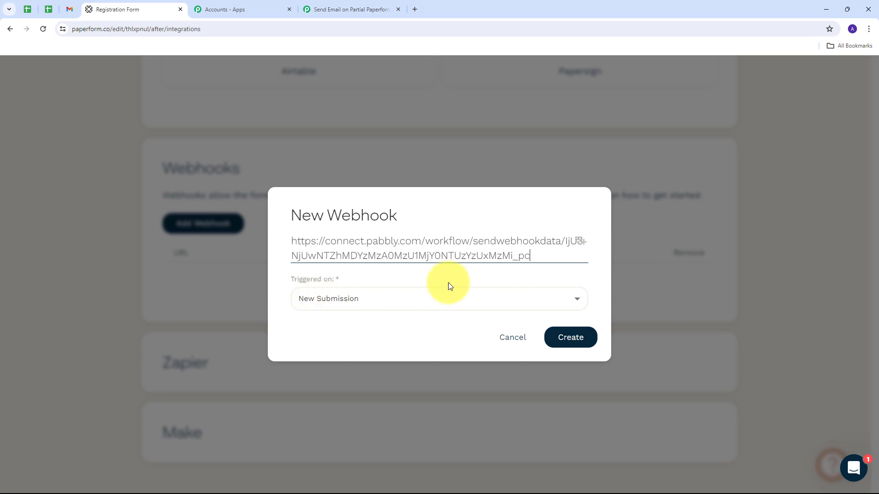
left_click(525, 301)
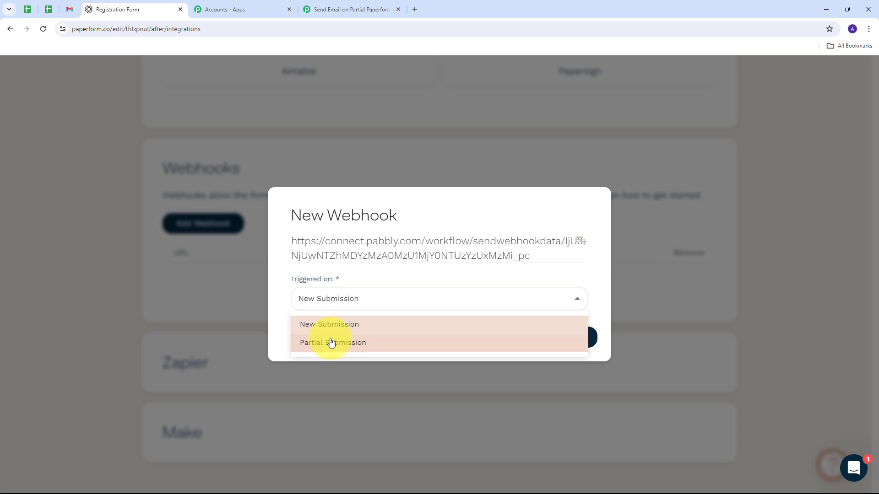
left_click(332, 343)
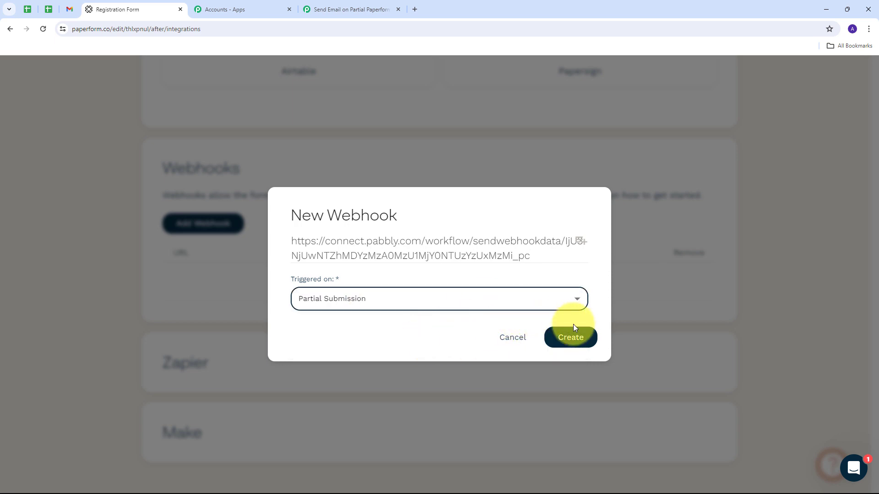
left_click(575, 339)
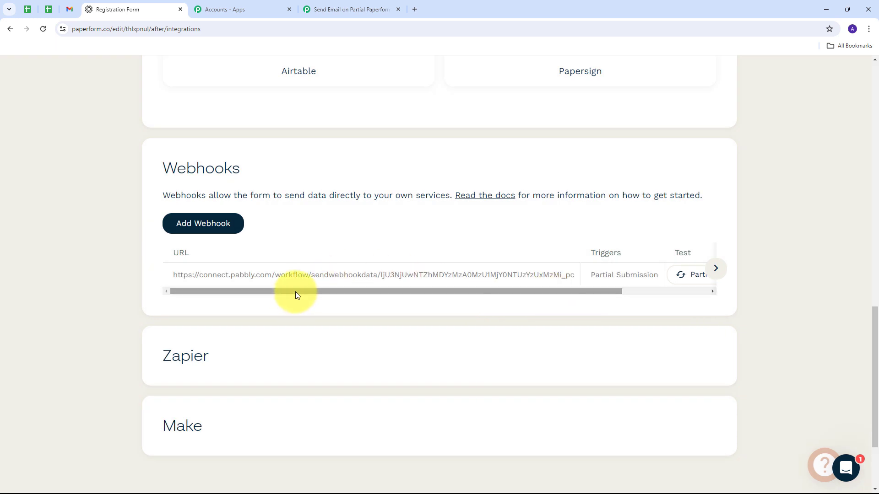
left_click_drag(295, 292, 425, 302)
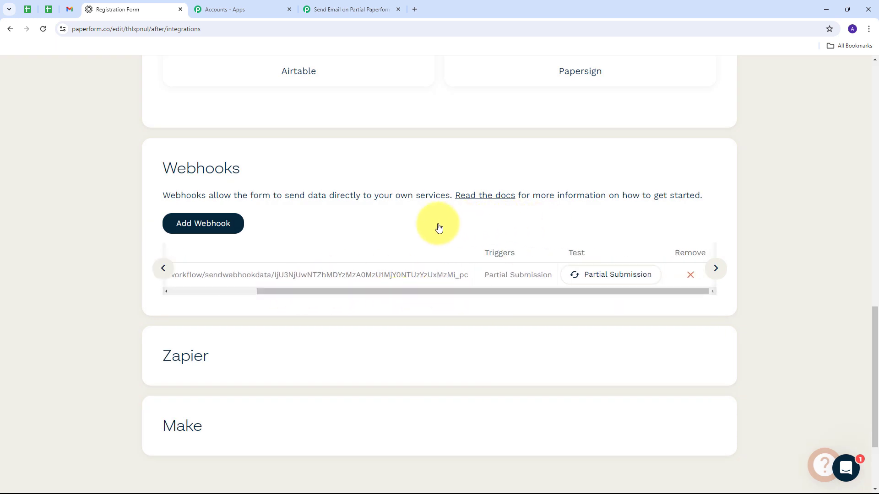
Check the Paperform trigger's webhook capture status in the workflow, and switch to the live Registration Form in the incognito window
left_click(356, 8)
scroll(391, 234, "down", 5)
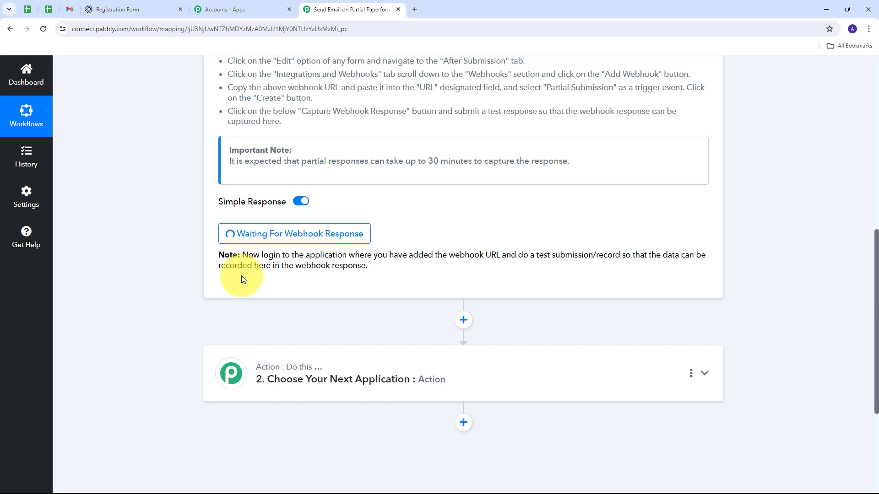
key("alt")
key("alt+Tab")
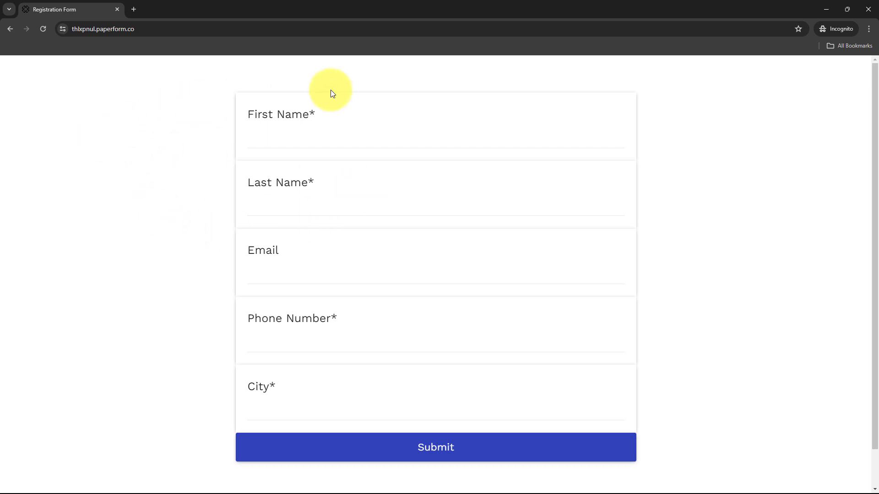
Partially fill in the form with first name Test, last name User and the test email address, and close it without submitting
left_click(266, 140)
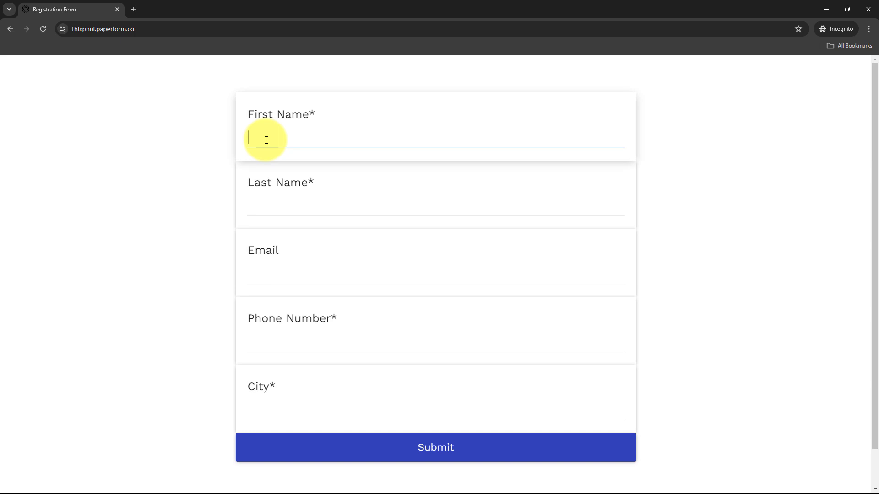
type("Test")
key("Tab")
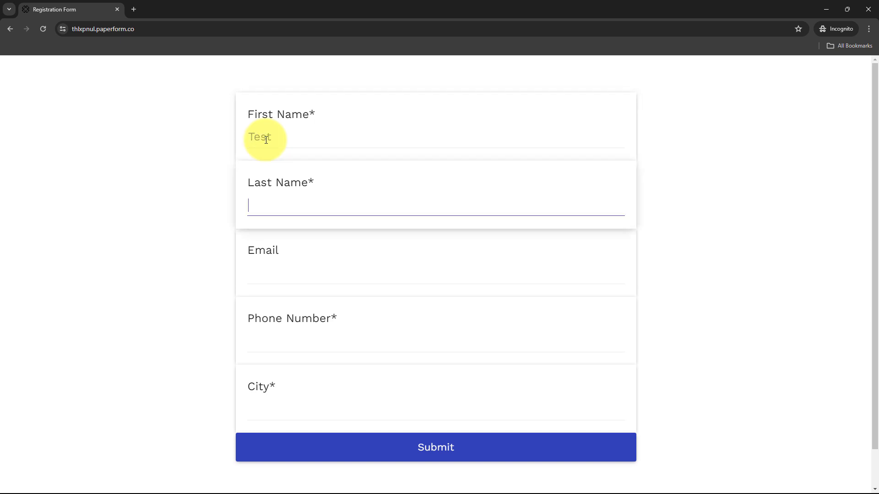
type("User")
key("Tab")
key("ctrl+v")
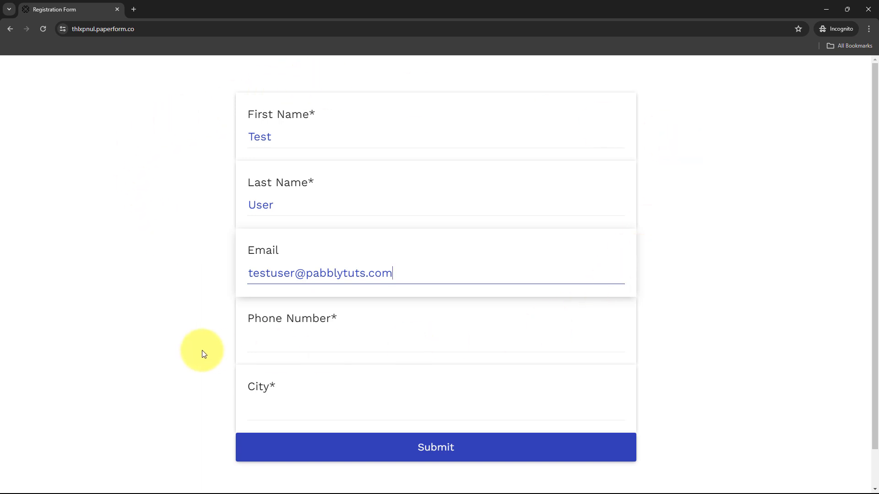
left_click(867, 10)
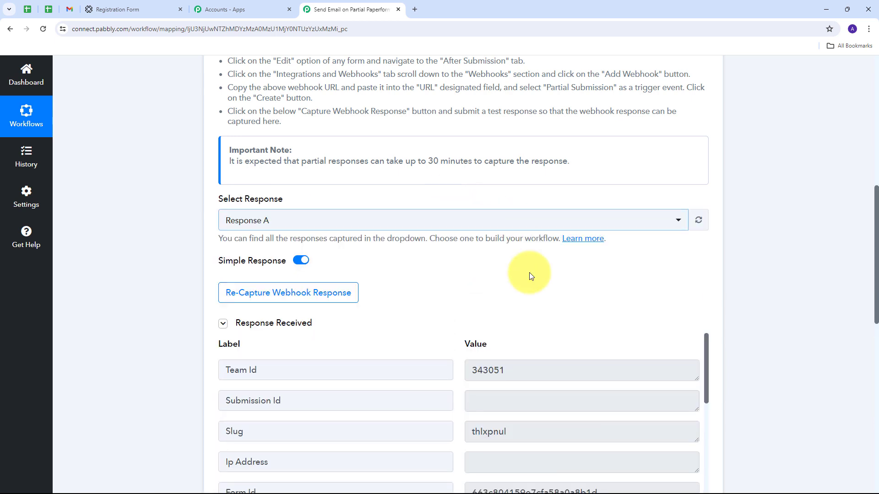
Read the trigger's important note on how long partial responses can take to be captured
scroll(525, 272, "down", 3)
scroll(531, 215, "up", 4)
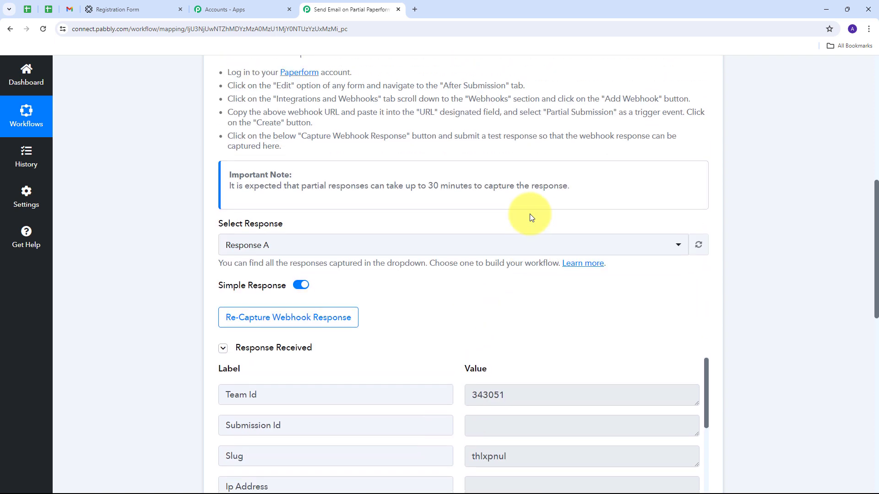
left_click_drag(229, 212, 588, 229)
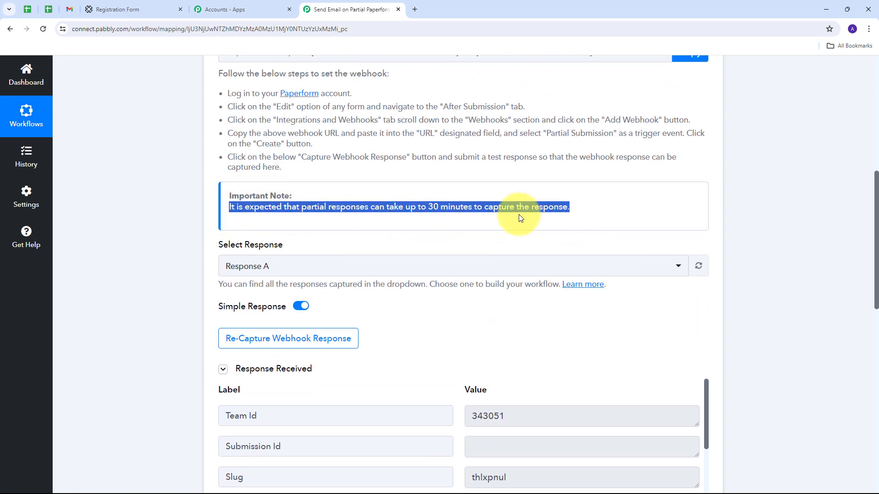
left_click(422, 312)
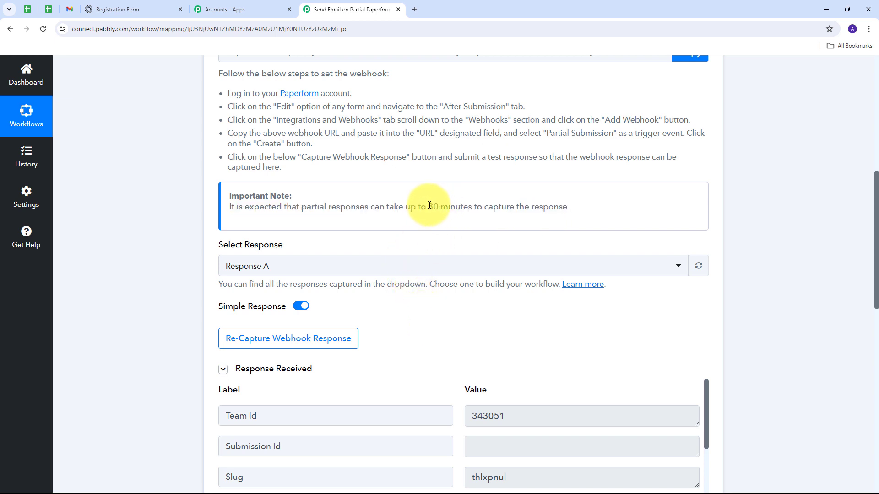
left_click_drag(427, 206, 440, 205)
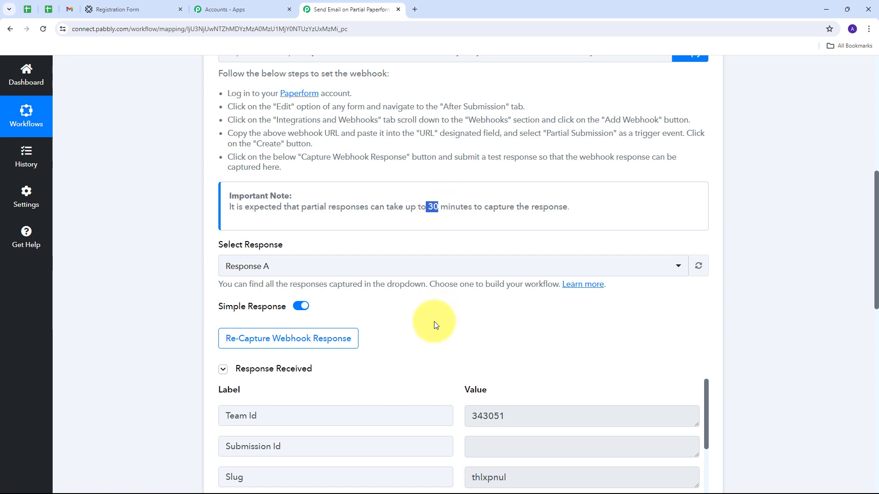
Examine the captured webhook response for the email, last name, first name, phone number and city values
scroll(756, 277, "down", 5)
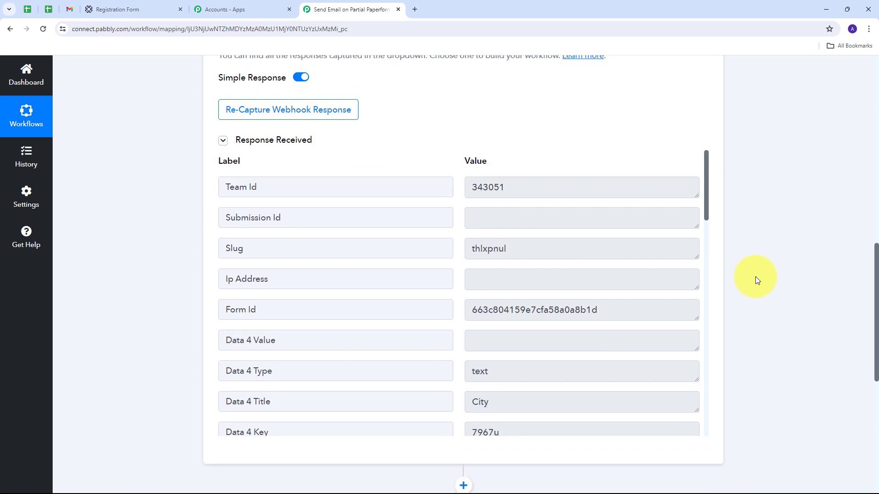
scroll(553, 228, "down", 8)
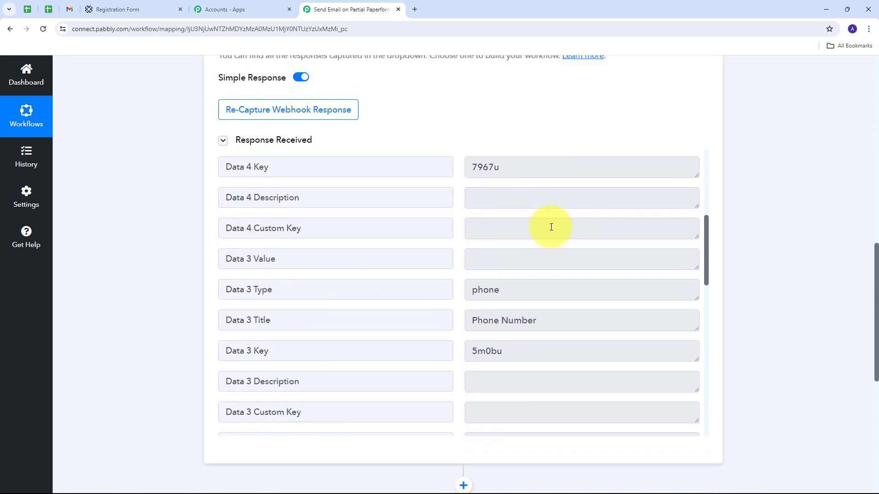
scroll(551, 227, "down", 2)
scroll(551, 228, "up", 3)
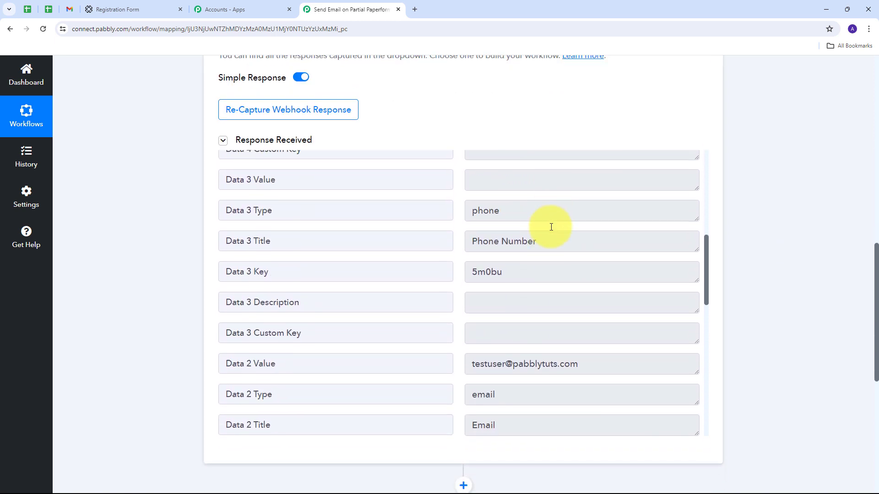
scroll(551, 228, "down", 2)
scroll(551, 228, "up", 2)
scroll(551, 227, "down", 2)
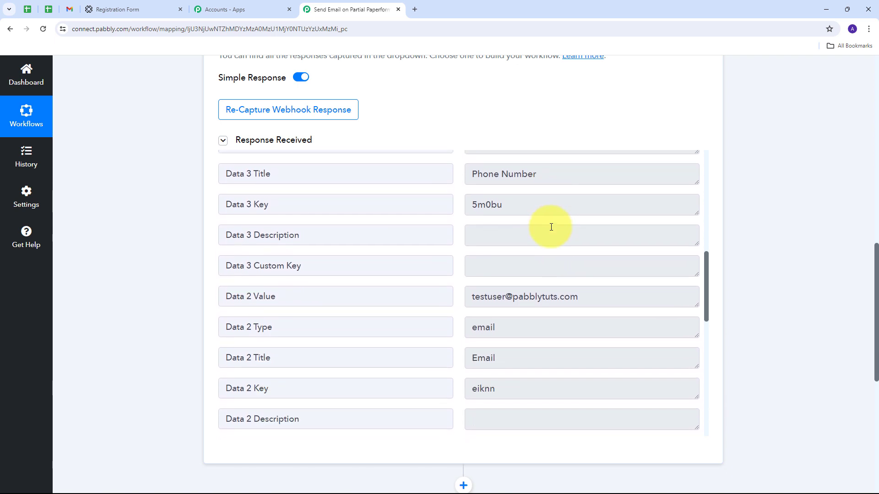
left_click(610, 297)
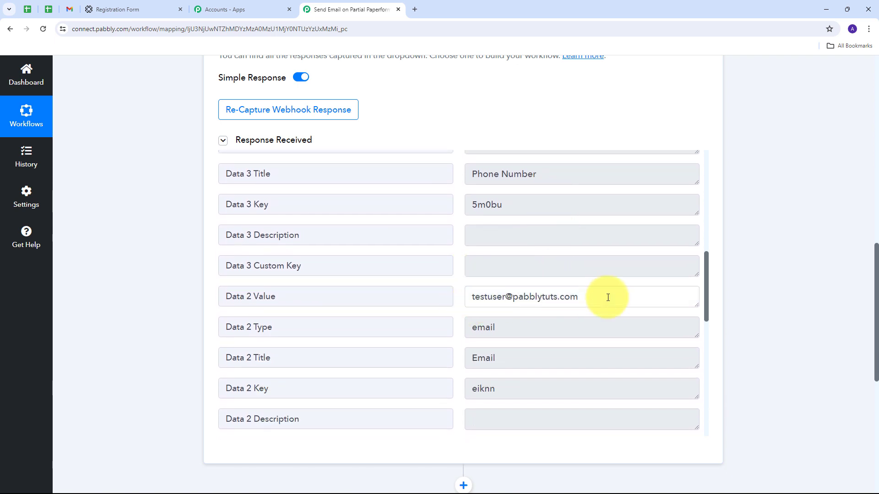
left_click_drag(610, 297, 453, 309)
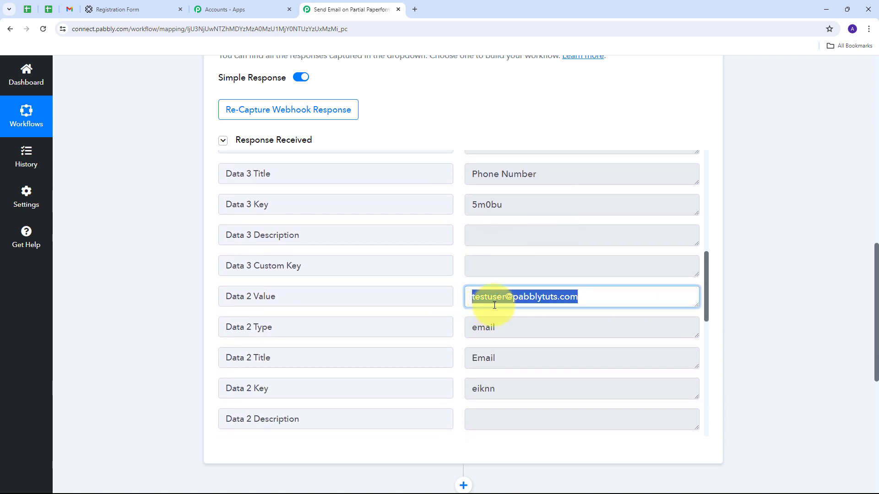
scroll(520, 293, "down", 4)
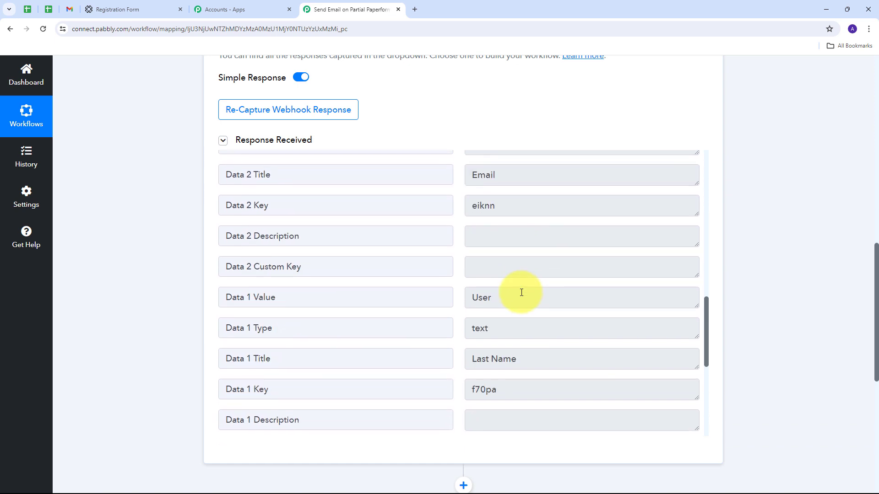
scroll(522, 293, "down", 2)
left_click_drag(510, 205, 458, 210)
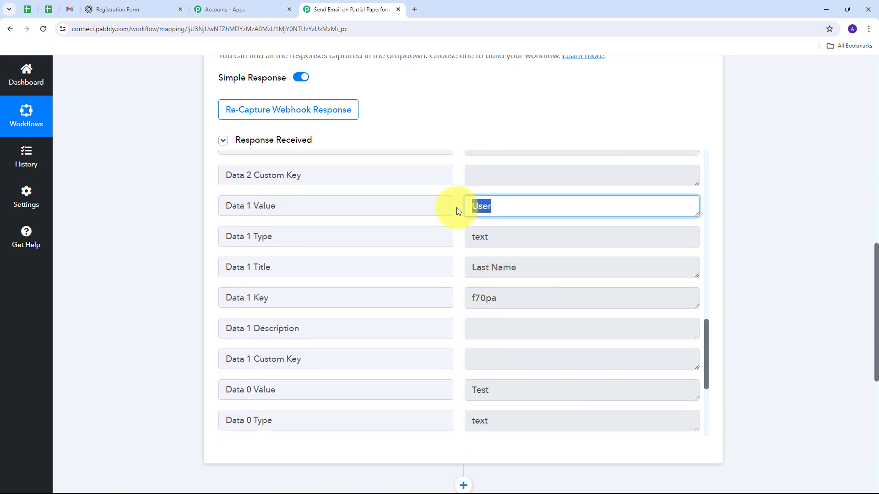
scroll(503, 297, "down", 4)
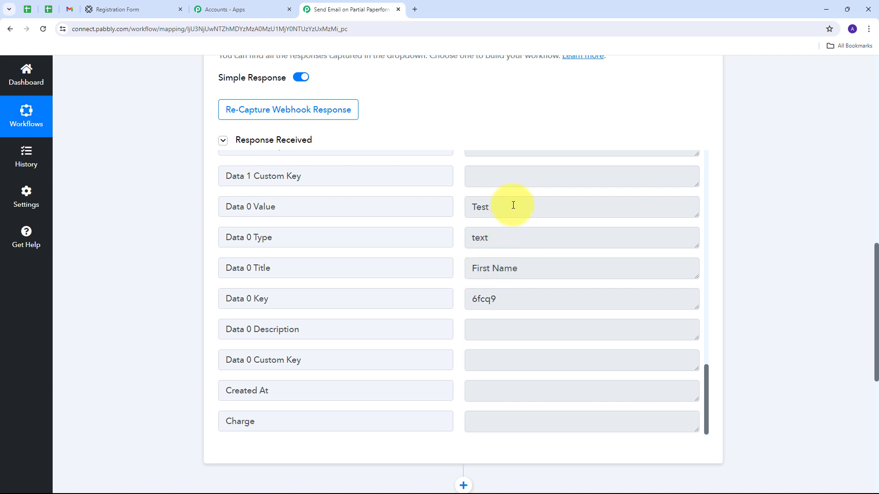
left_click_drag(513, 205, 427, 212)
scroll(498, 283, "up", 2)
scroll(499, 287, "down", 2)
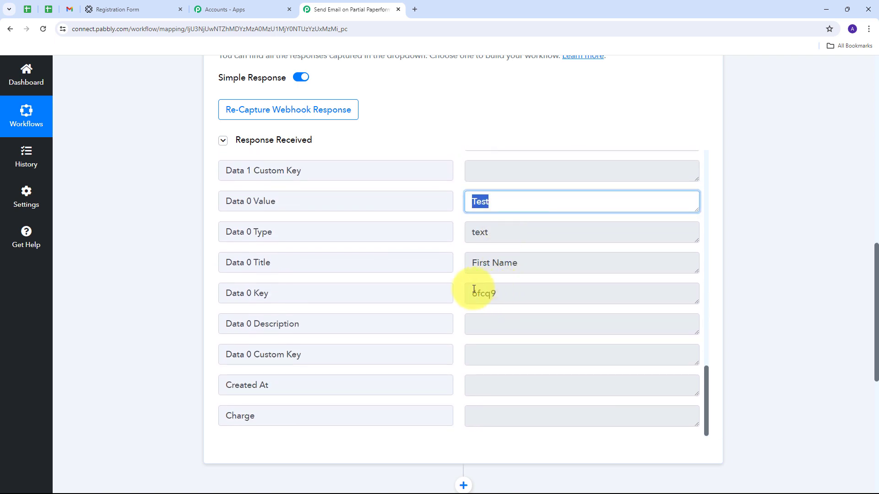
scroll(458, 293, "up", 15)
scroll(458, 293, "down", 4)
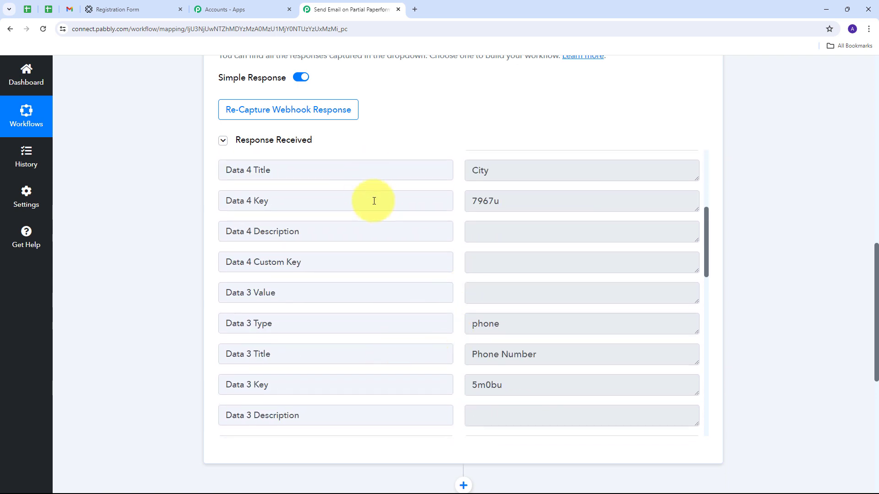
scroll(432, 269, "up", 5)
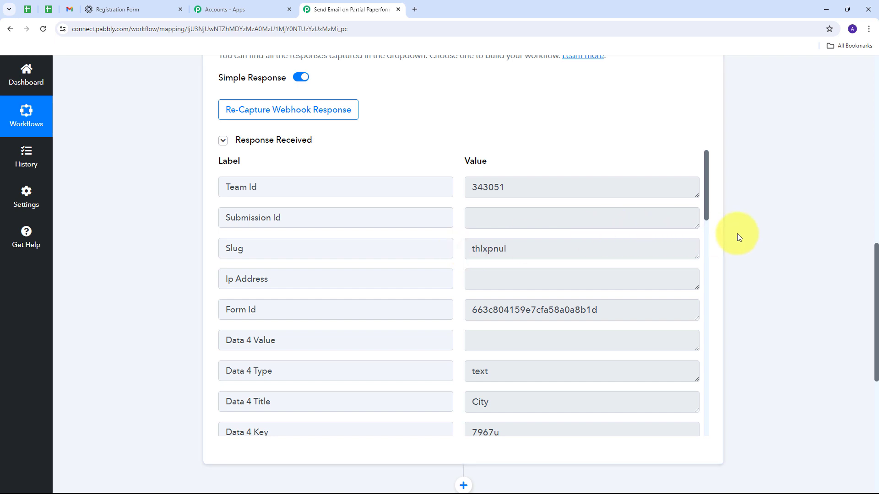
Set the workflow's second step to Filter (Pabbly) with the Filter Values action event, and connect it to load its condition fields
scroll(737, 233, "down", 5)
scroll(718, 286, "down", 2)
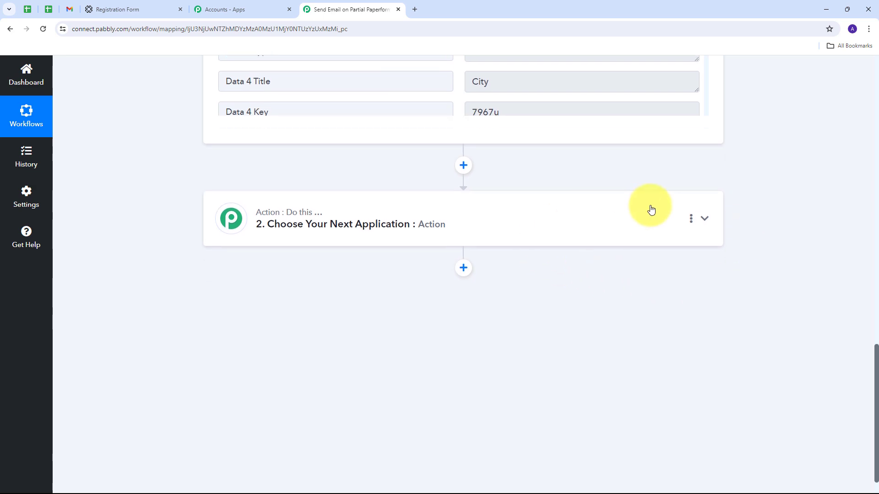
left_click(705, 220)
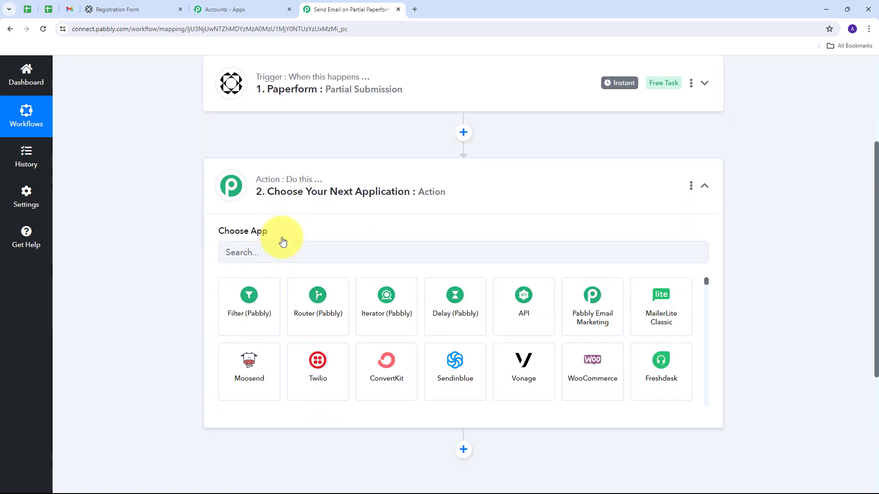
left_click(255, 313)
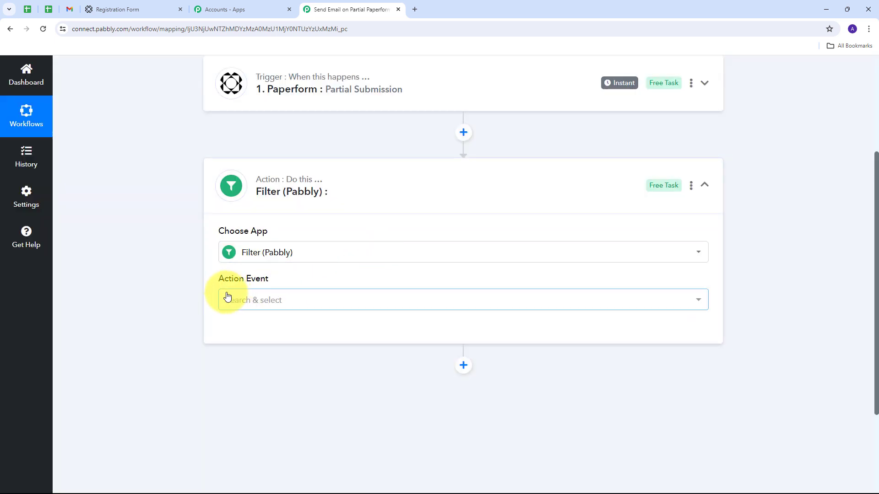
left_click(433, 300)
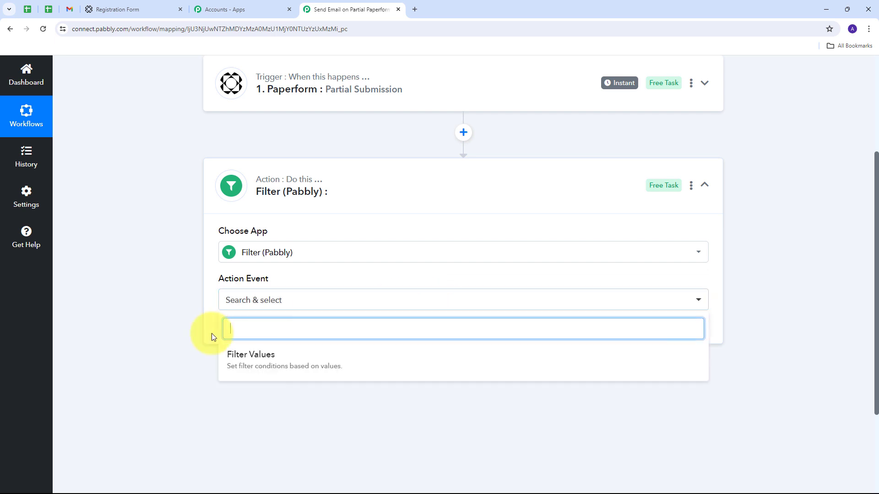
left_click(278, 362)
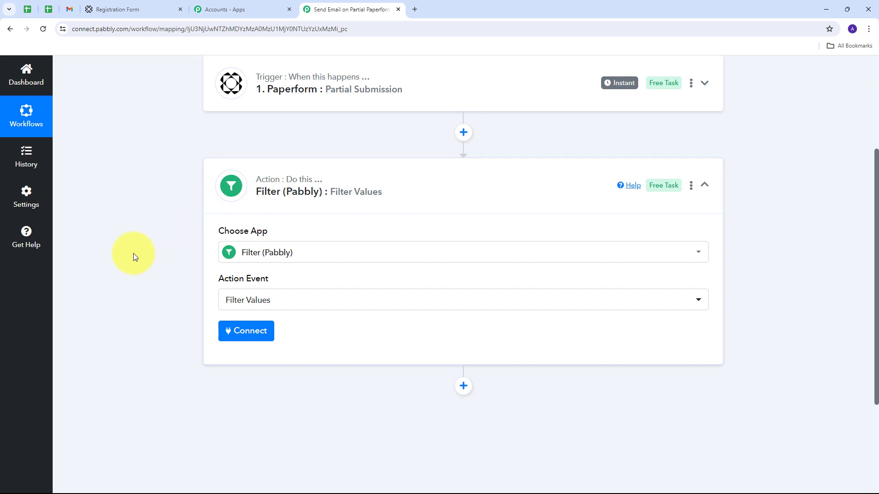
left_click(250, 331)
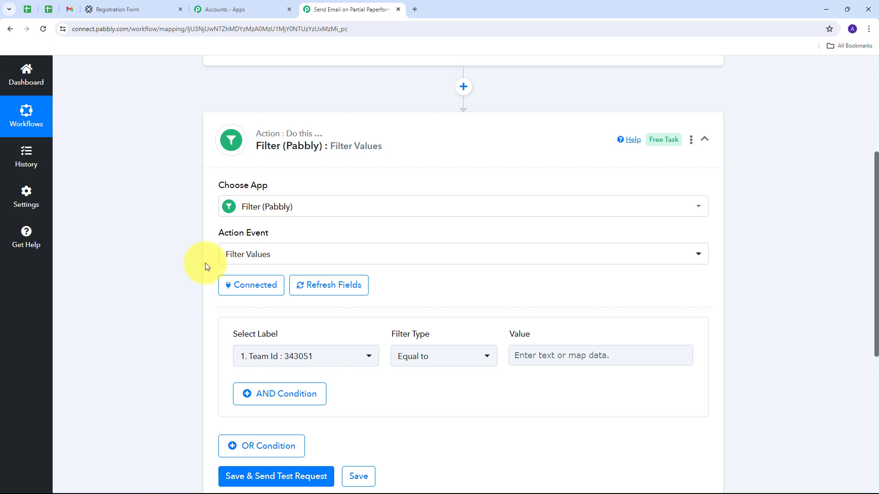
scroll(274, 177, "down", 2)
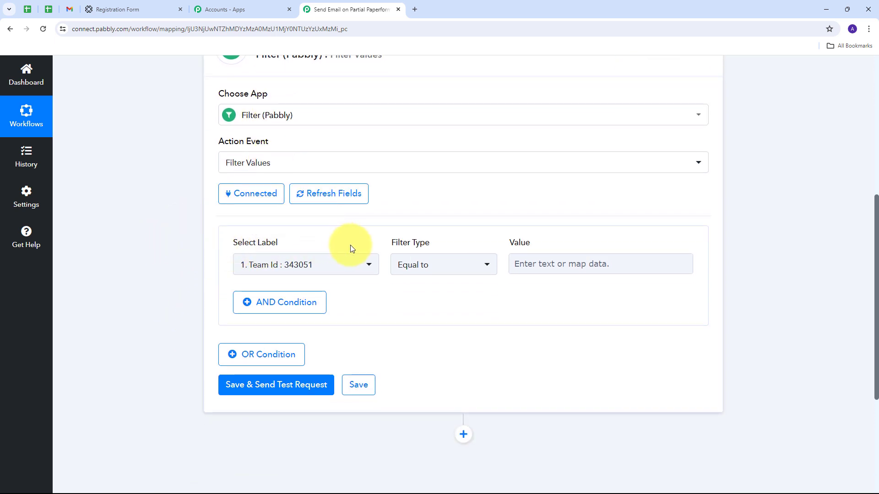
Set the filter condition to require that the Paperform email value (Data 2 Value) is not empty
left_click(356, 266)
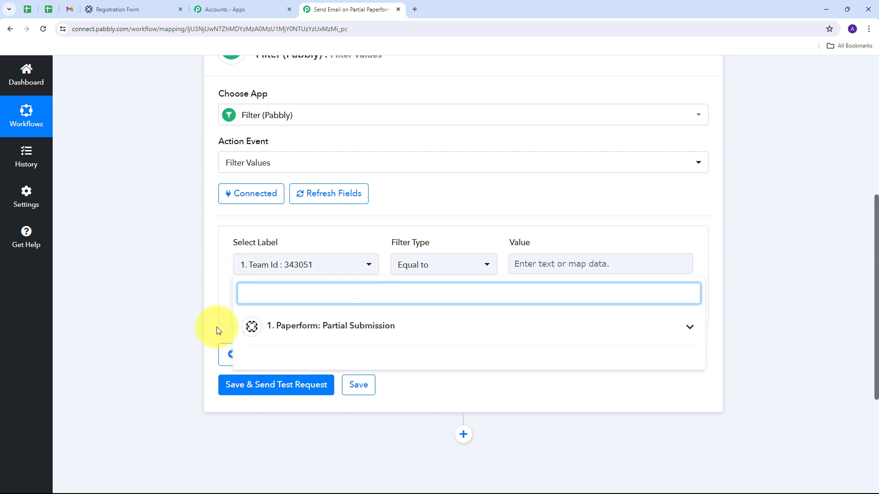
left_click(455, 328)
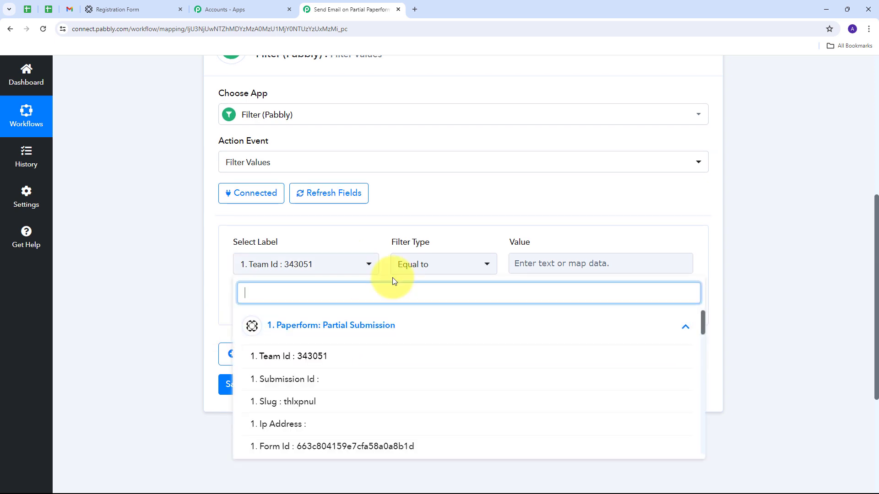
scroll(353, 288, "down", 5)
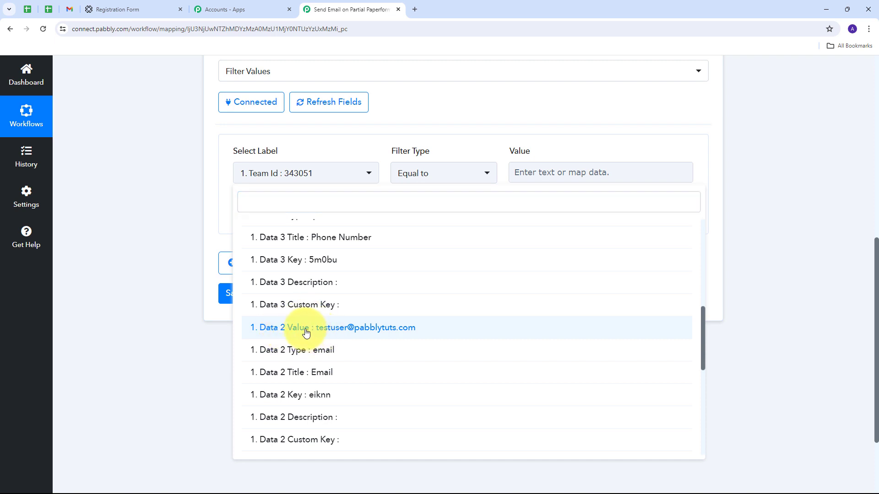
left_click(306, 329)
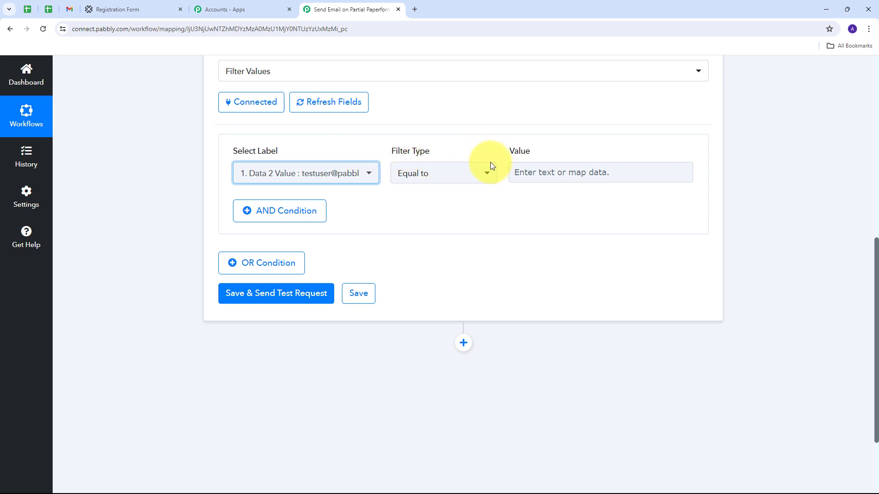
left_click(483, 180)
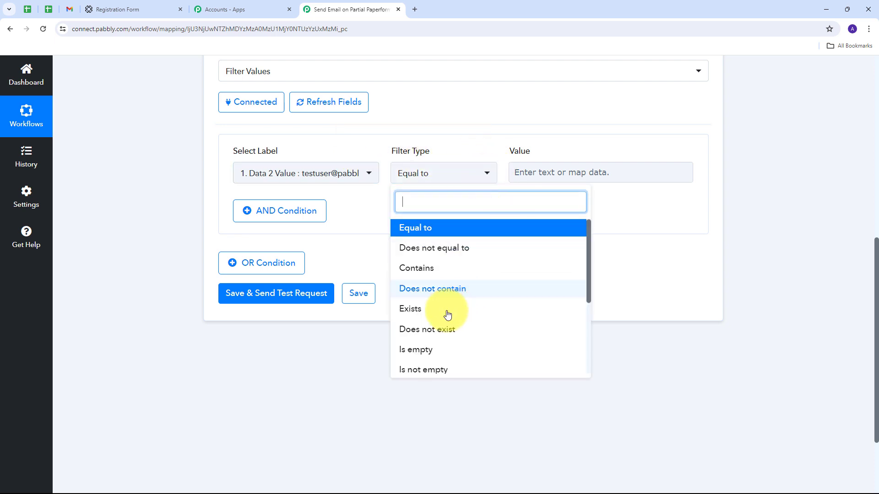
scroll(447, 314, "down", 1)
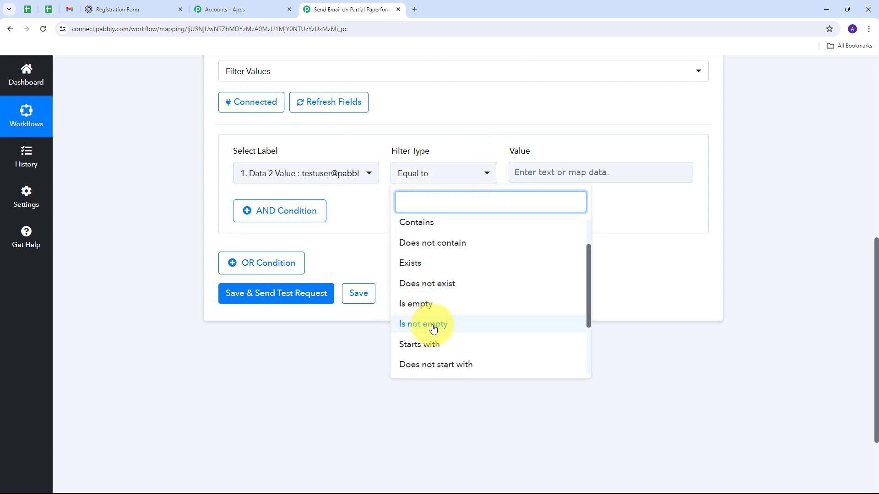
left_click(434, 325)
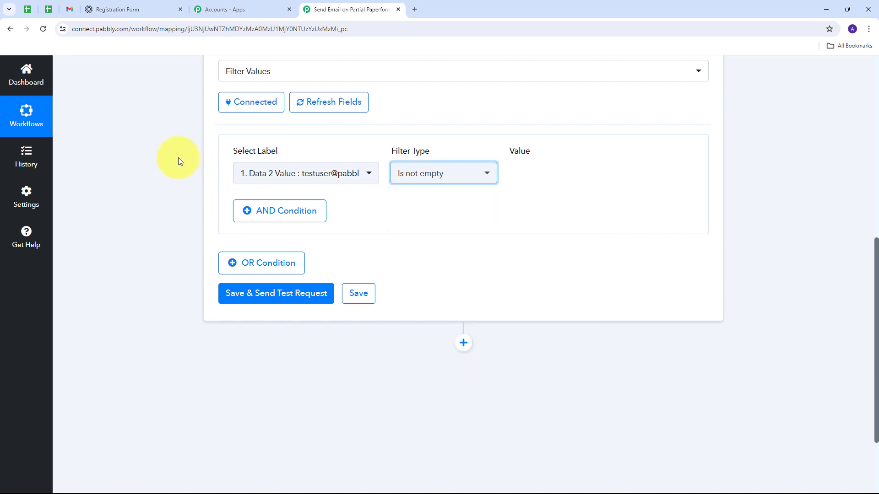
scroll(169, 229, "up", 1)
scroll(169, 229, "up", 1)
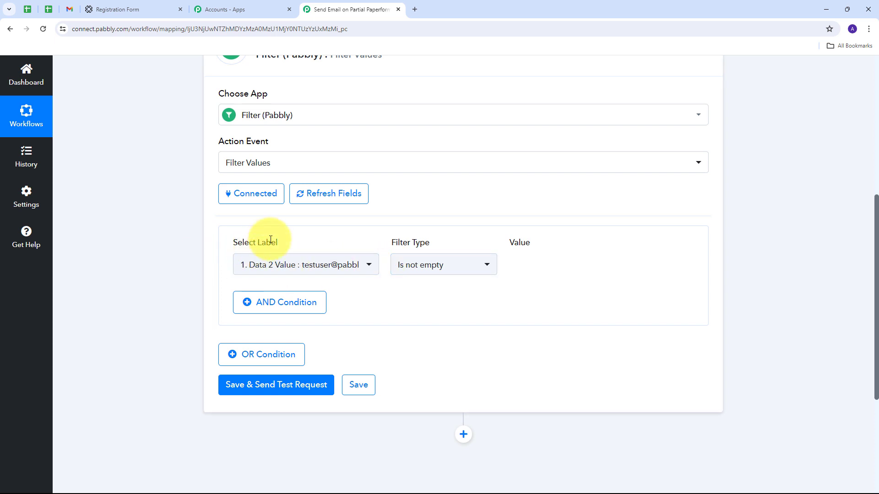
scroll(169, 236, "down", 2)
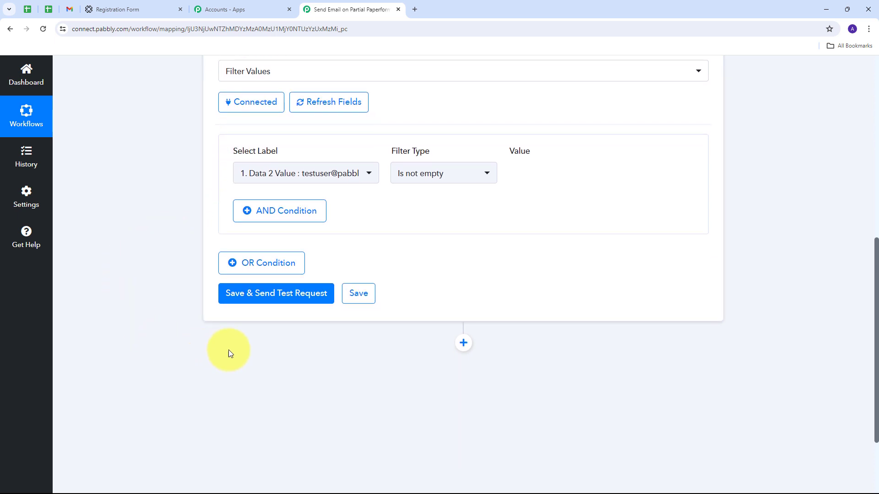
Save the filter and send a test request, and check the returned status and message
left_click(271, 294)
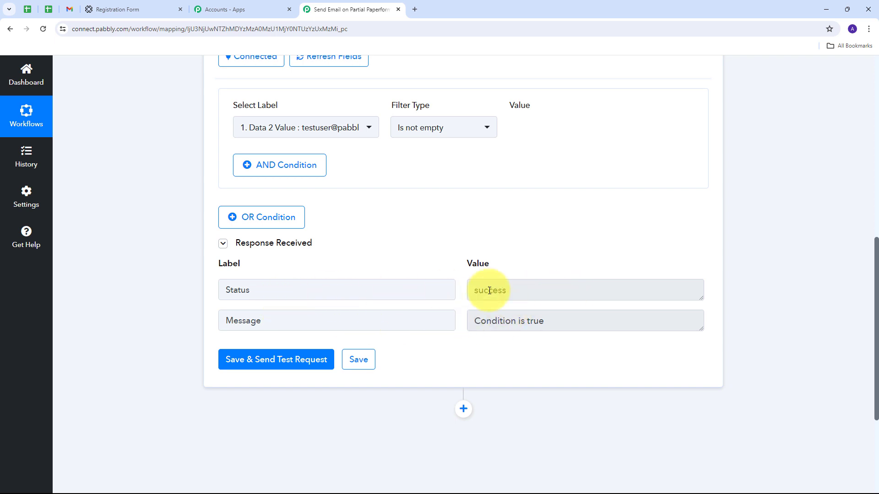
left_click(565, 291)
left_click_drag(566, 291, 425, 291)
left_click_drag(591, 320, 454, 322)
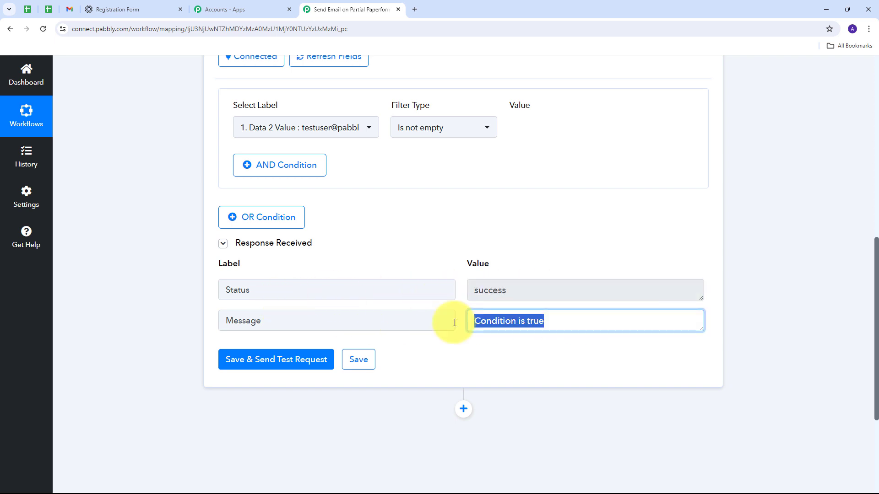
left_click(361, 209)
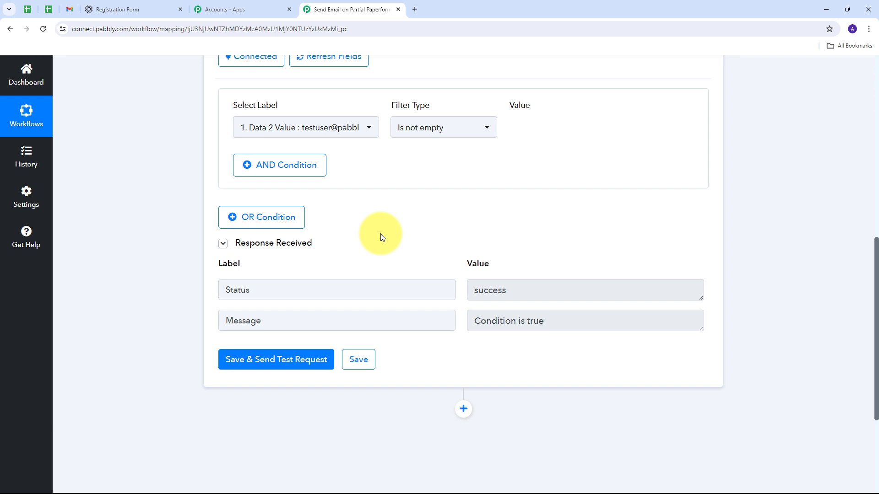
Add a third workflow step using Gmail with the Send Email action event
scroll(380, 233, "down", 4)
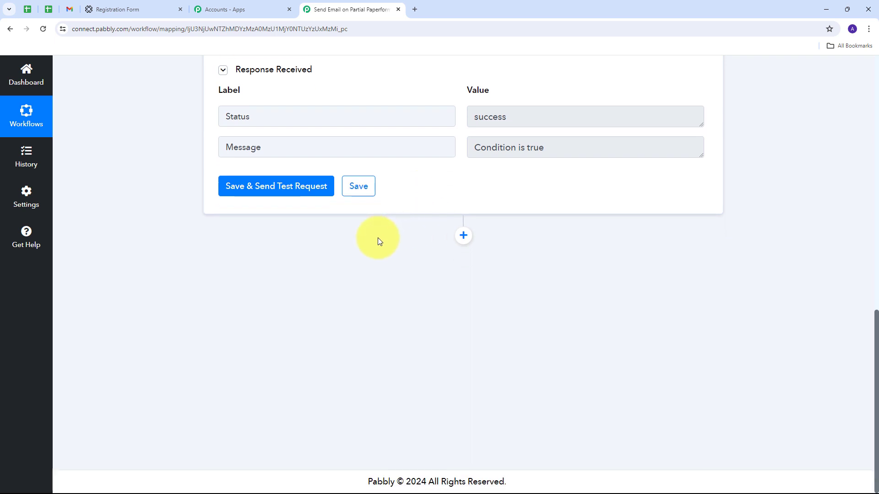
left_click(463, 236)
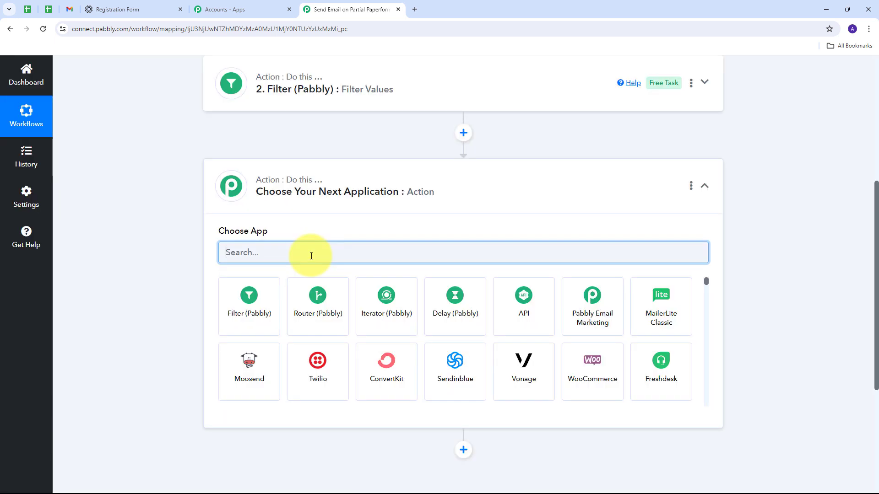
type("Gmail")
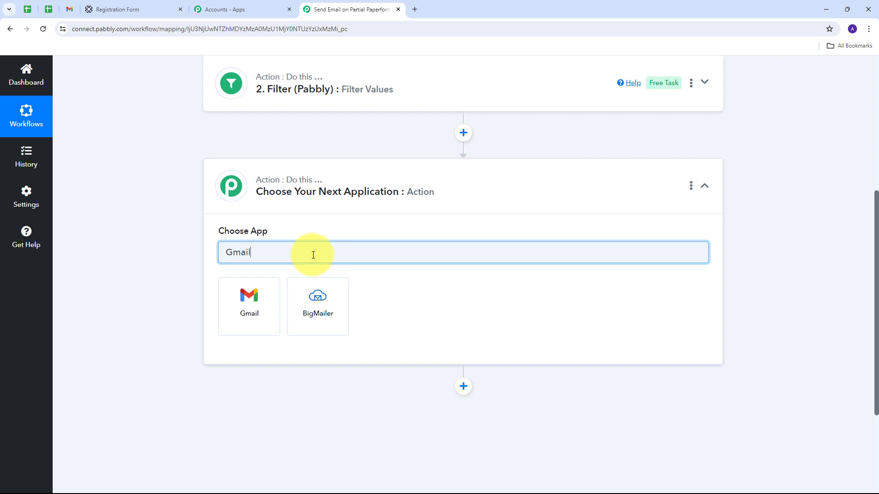
left_click(250, 304)
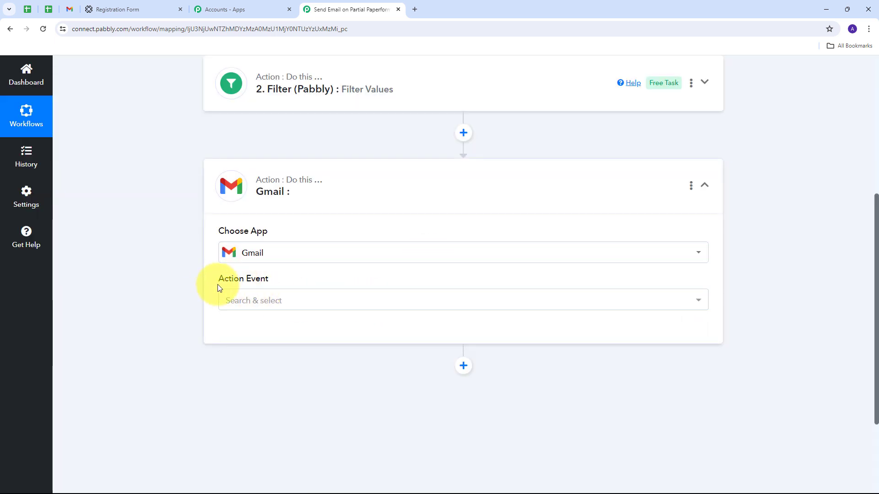
left_click(558, 301)
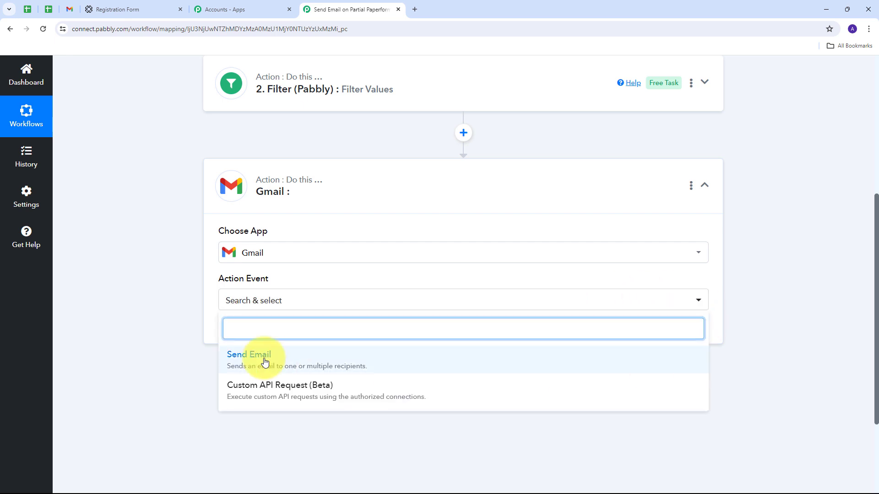
left_click(287, 363)
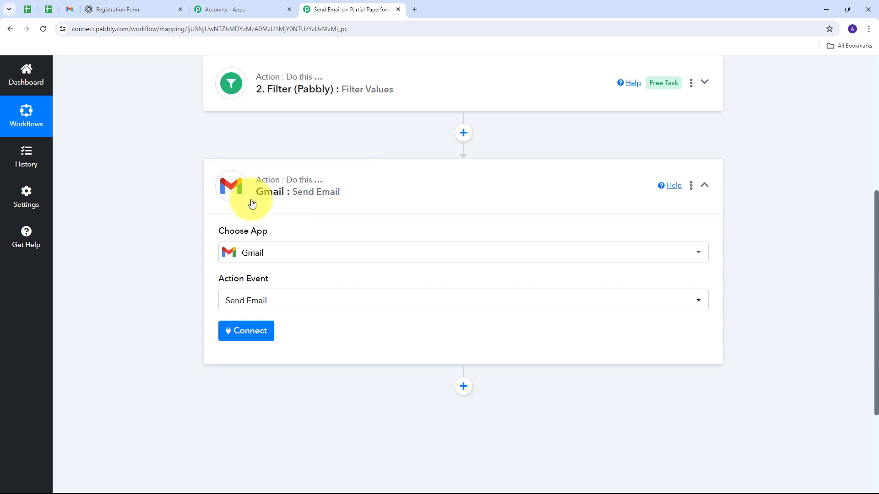
Connect the Gmail step through a new connection and allow Pabbly Connect access to the Google account
left_click(237, 337)
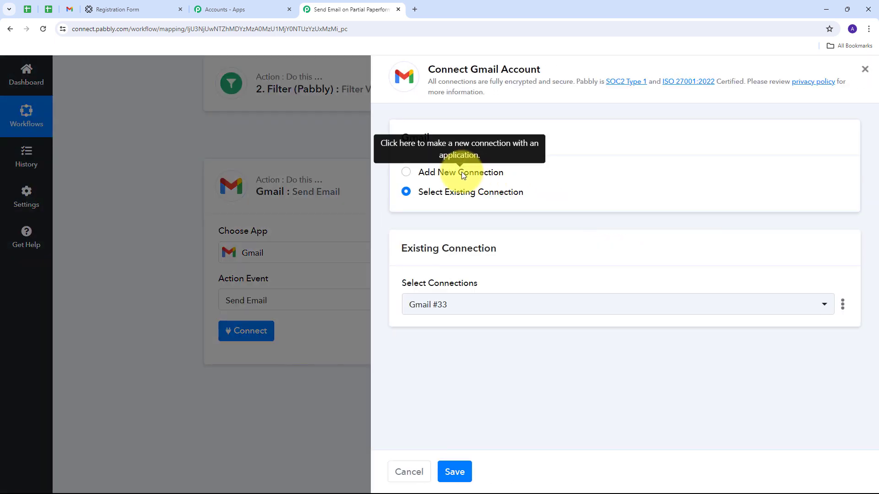
left_click(463, 174)
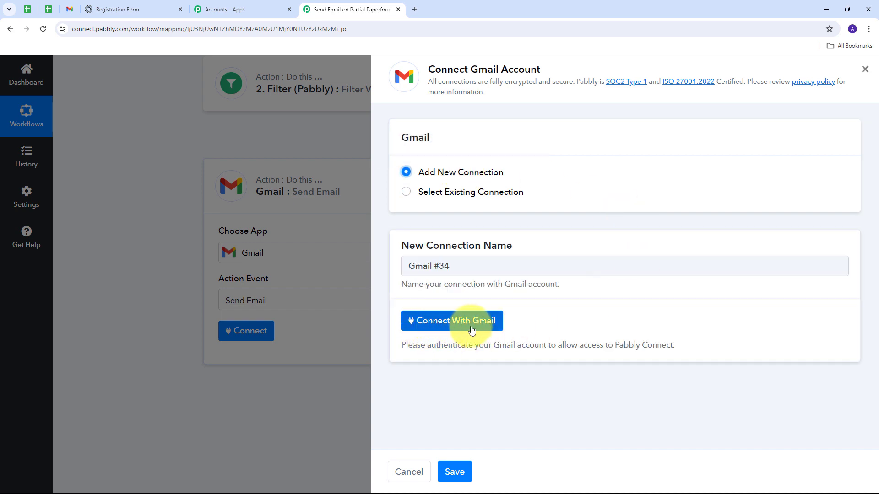
left_click(444, 323)
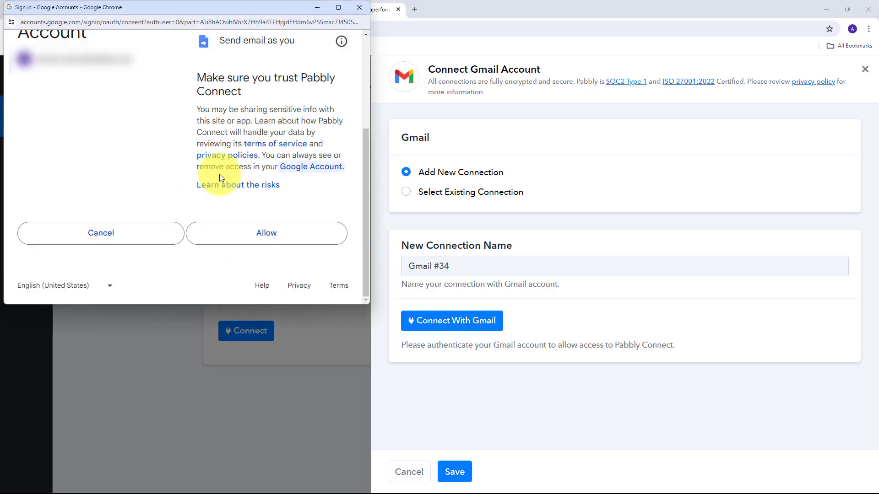
left_click(265, 238)
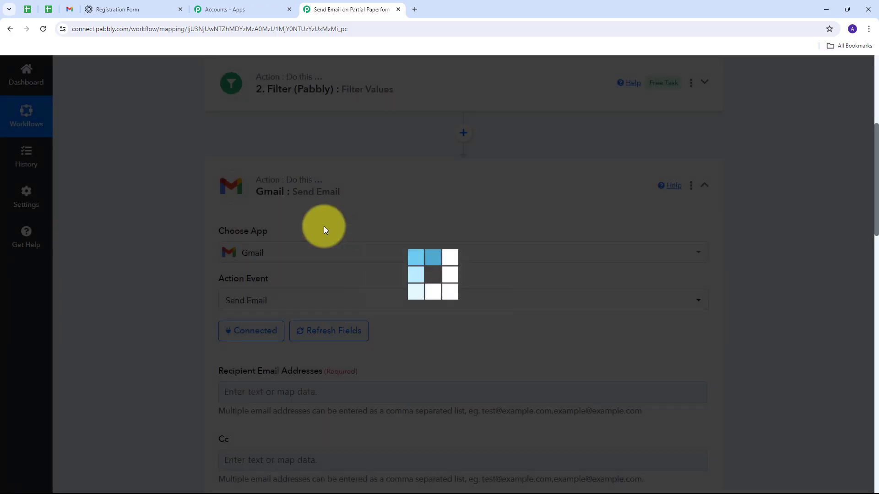
Map the recipient email address to the email value (Data 2 Value) from the Paperform partial submission
scroll(463, 228, "down", 4)
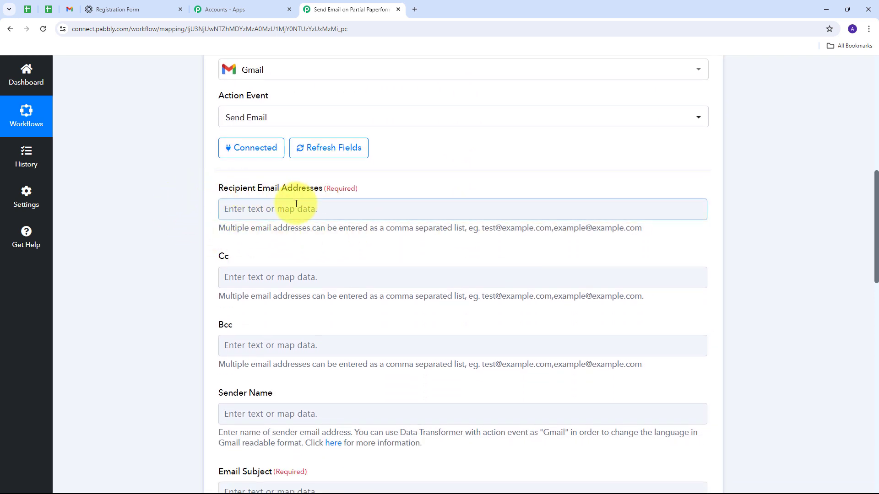
left_click(272, 214)
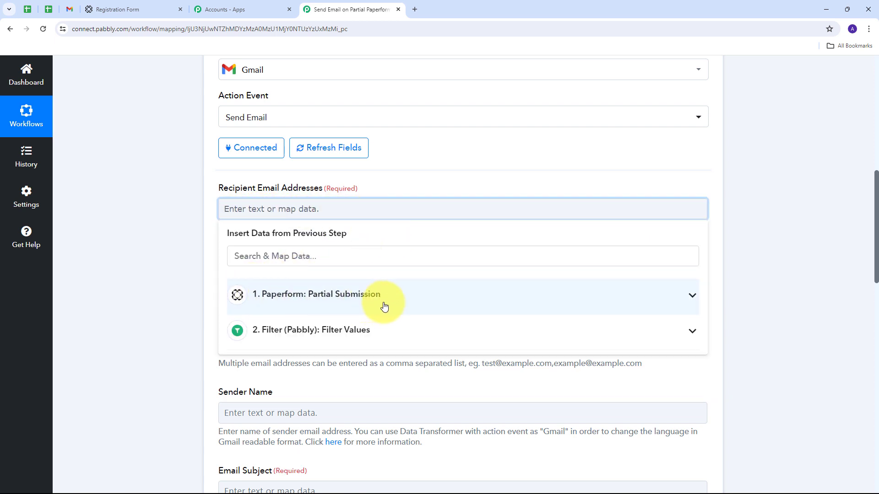
left_click(410, 303)
scroll(371, 334, "down", 6)
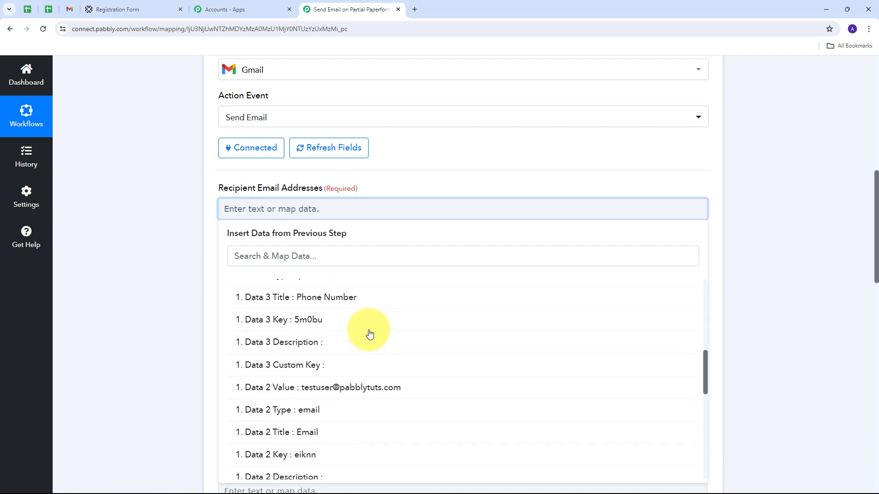
scroll(369, 333, "down", 2)
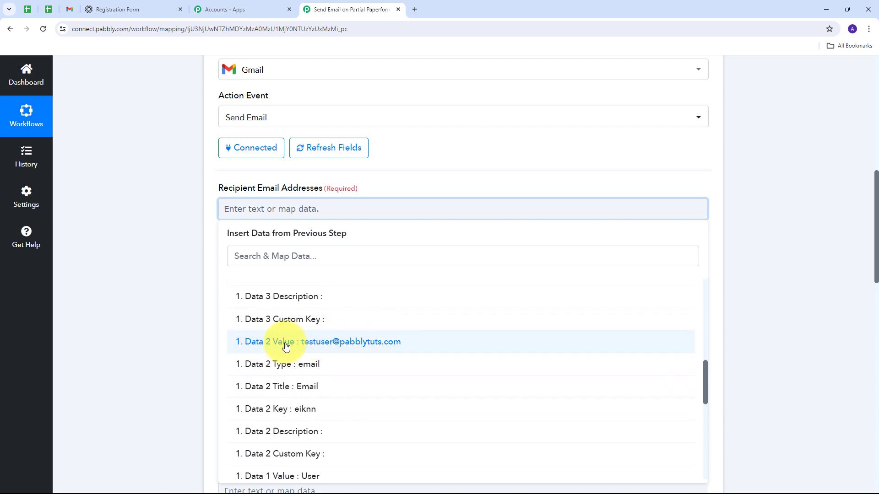
left_click(324, 349)
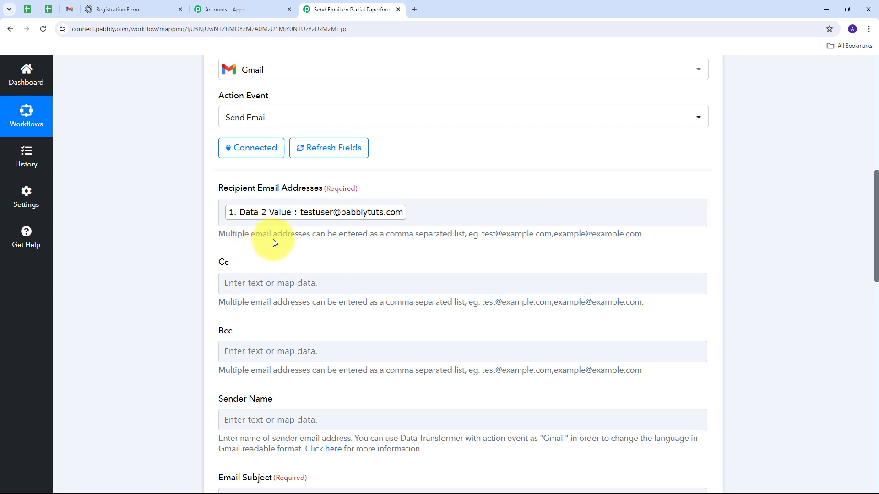
Set the email's sender name to Pabbly and its subject to "Complete your form submission"
scroll(331, 229, "down", 4)
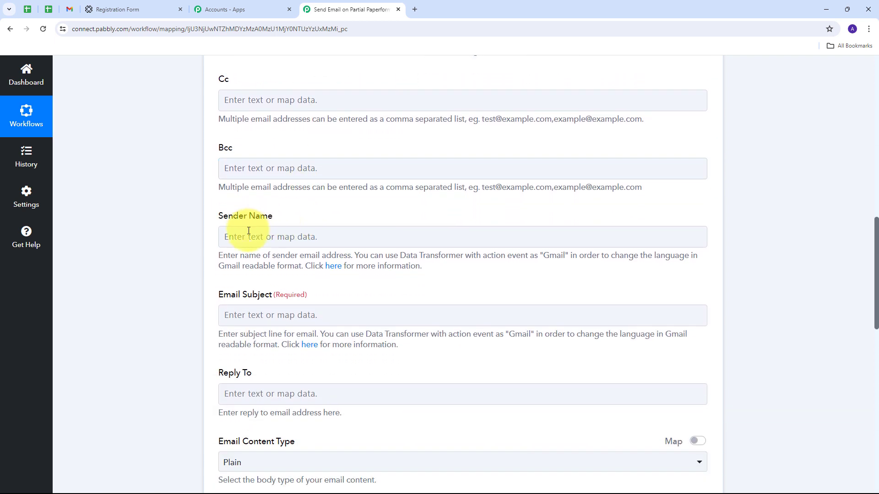
left_click(248, 231)
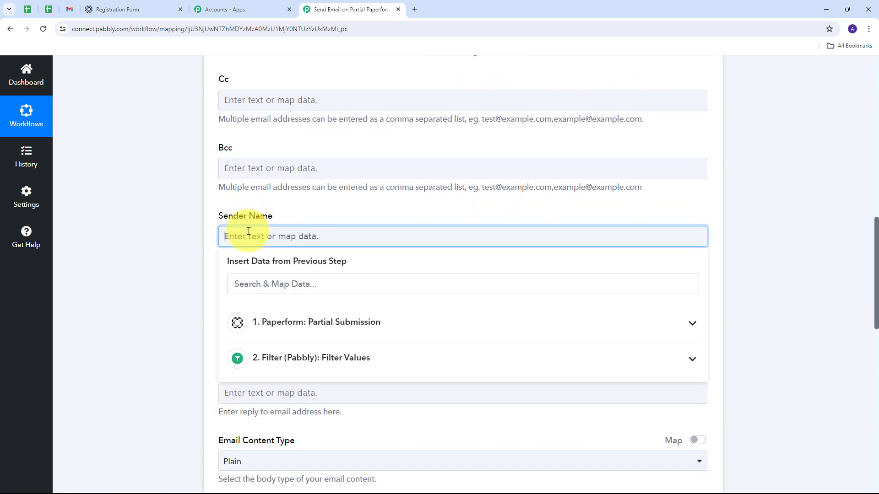
type("Pabbly")
left_click(141, 227)
scroll(321, 254, "down", 1)
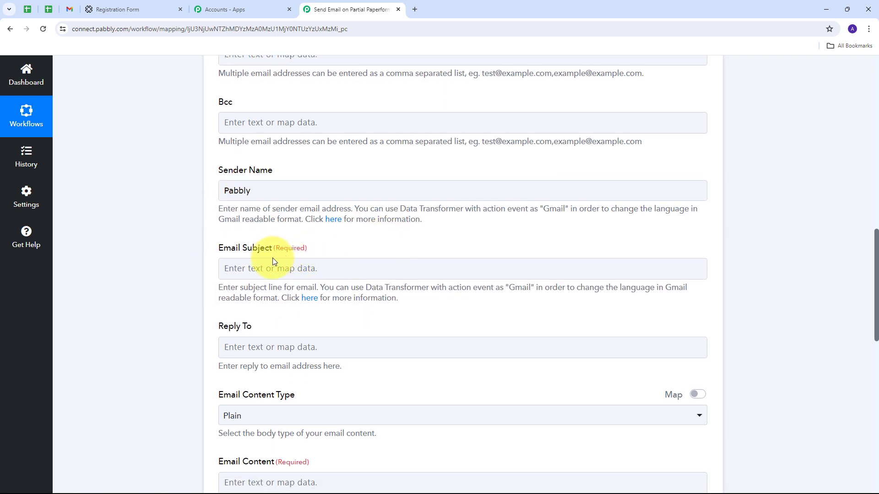
left_click(269, 268)
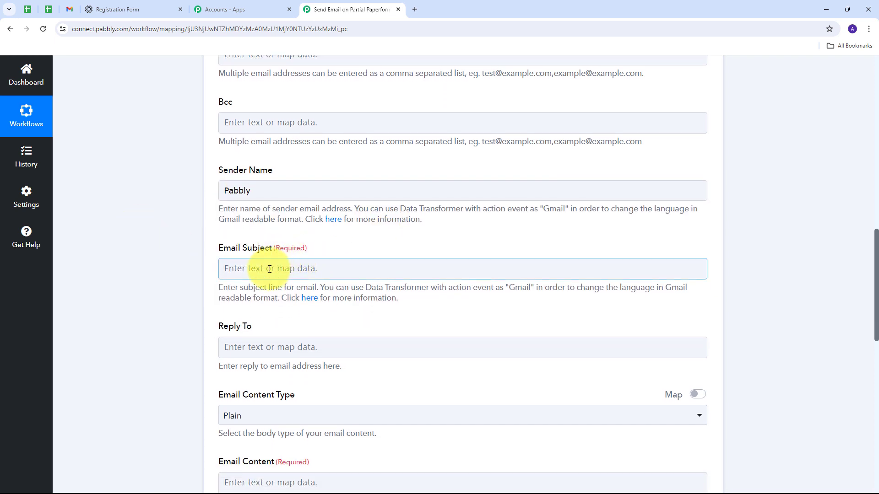
type("Complete your form submission")
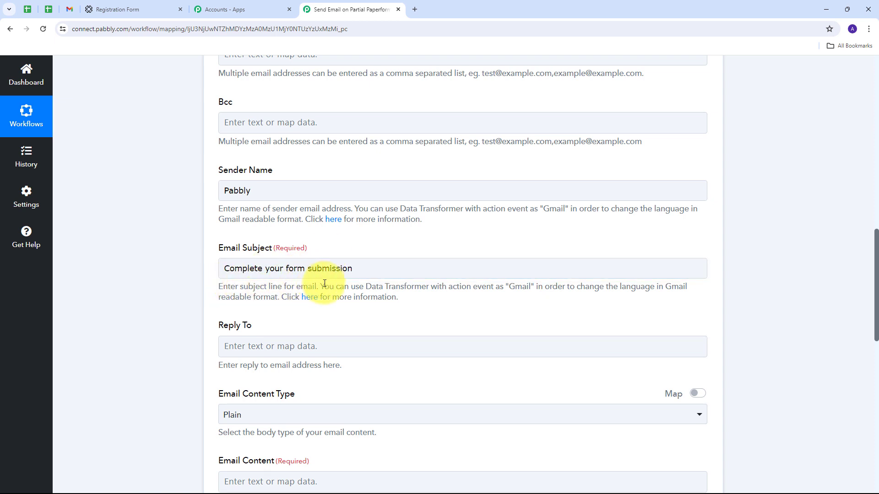
Set the email content type to HTML
scroll(337, 287, "down", 3)
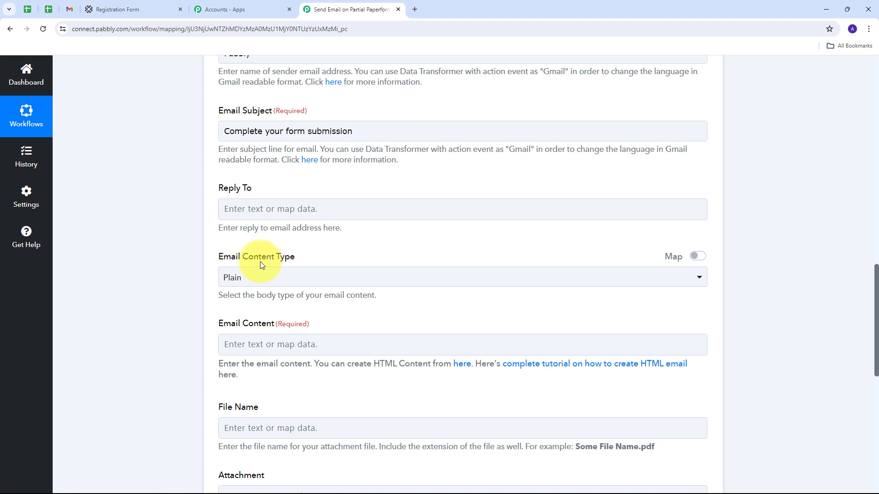
left_click(518, 277)
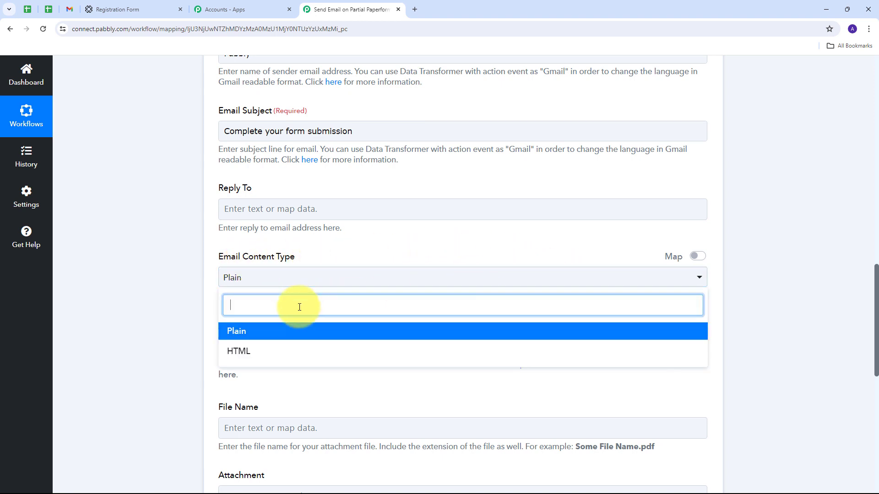
left_click(242, 356)
scroll(330, 275, "down", 2)
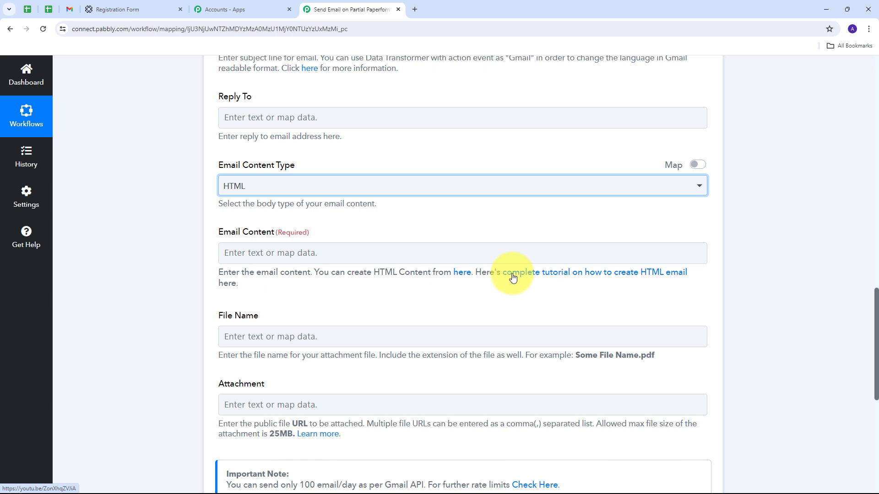
Fill the email content with the HTML reminder to complete the form, and remove the placeholder key=value parameters after "paperform.co?" in its link
left_click(281, 253)
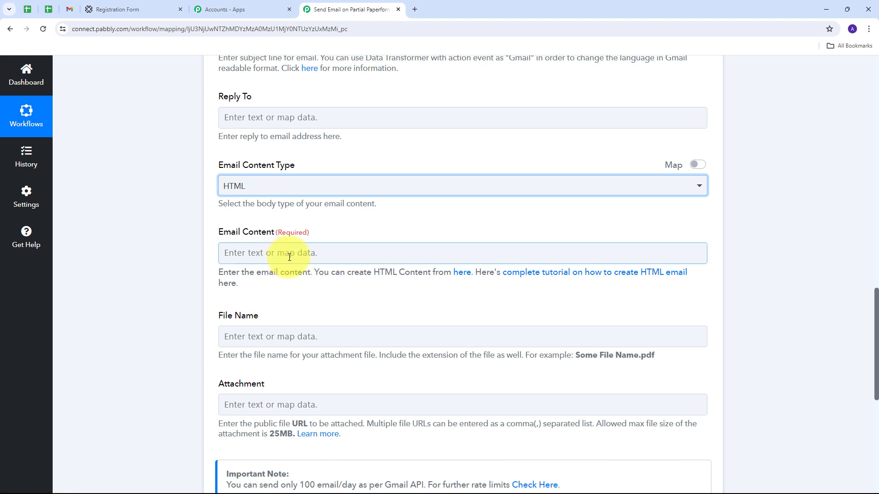
type("</br>Hello ,<br/> </br><br/> </br>We have received your form submission but it is not complete yet please check the attach link and complete your form submission for your registration. <br/></br>  <br/></br><a href='https://thlxpnul.paperform.co?key=value&key=value&key=valuenk'> Complete your form by using this link </a><br/> </br><br/> </br>Warm Regards,<br/>  </br>Team Pabbly.<br/>")
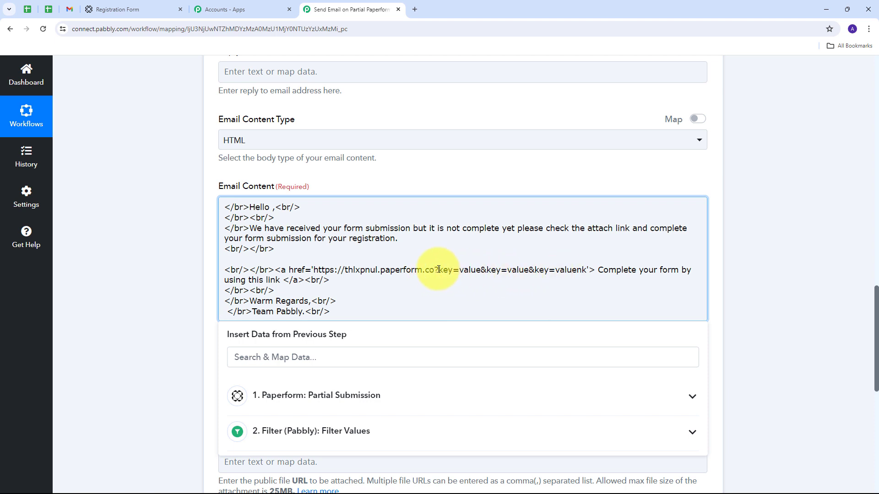
left_click_drag(439, 270, 587, 273)
key("BackSpace")
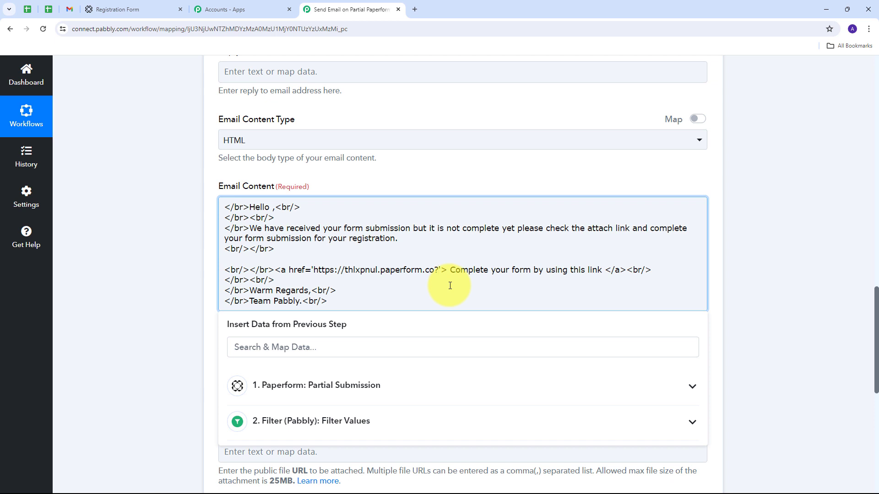
Add the first name prefill parameter to the form link by mapping Data 0 Key, an equals sign and Data 0 Value
scroll(450, 286, "down", 2)
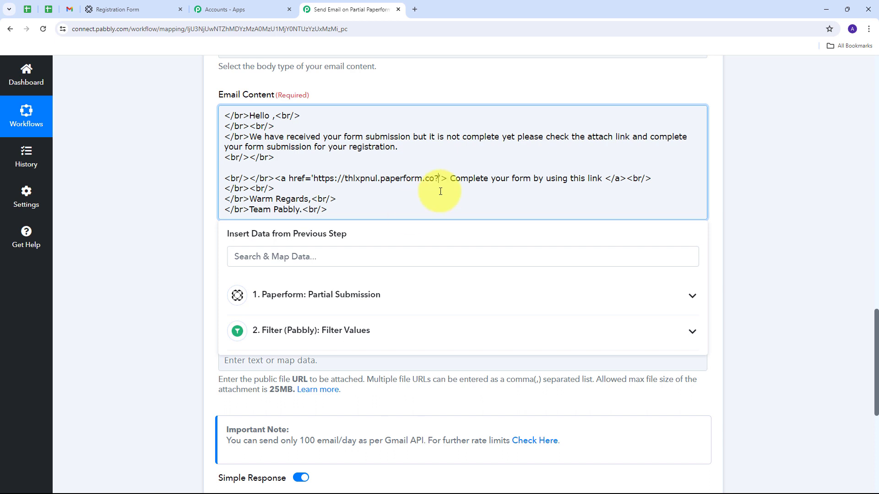
left_click(687, 296)
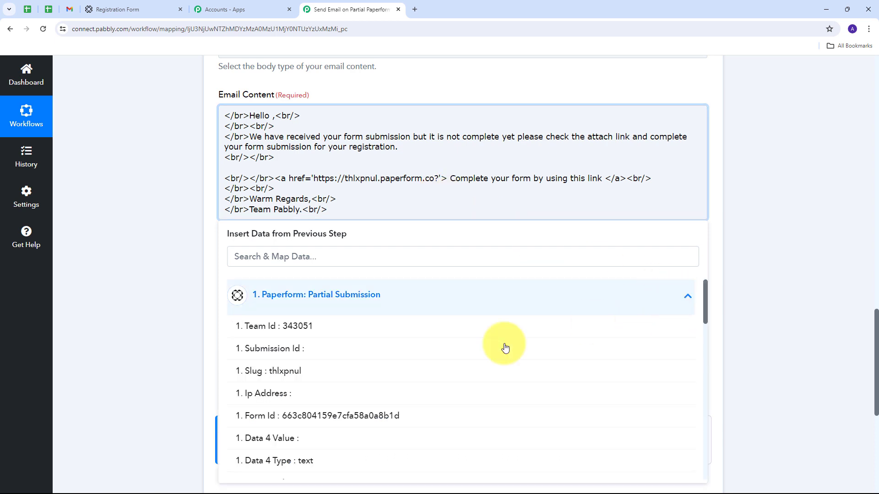
scroll(506, 348, "down", 10)
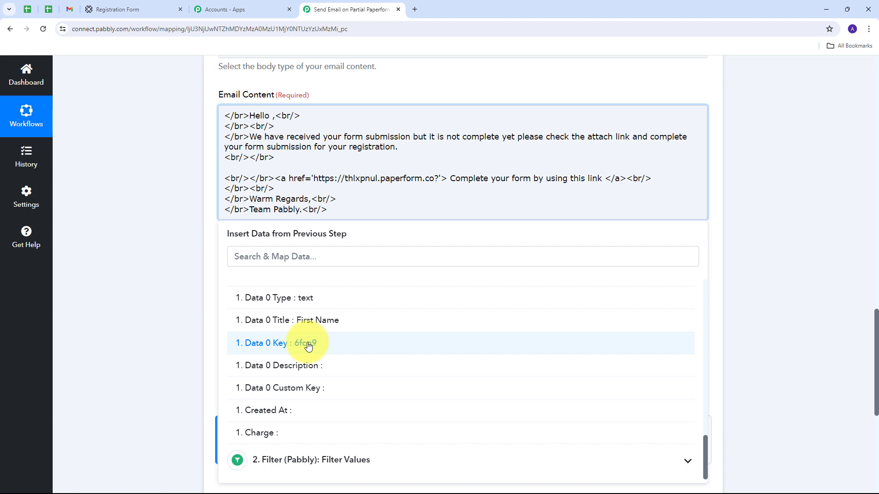
left_click(302, 344)
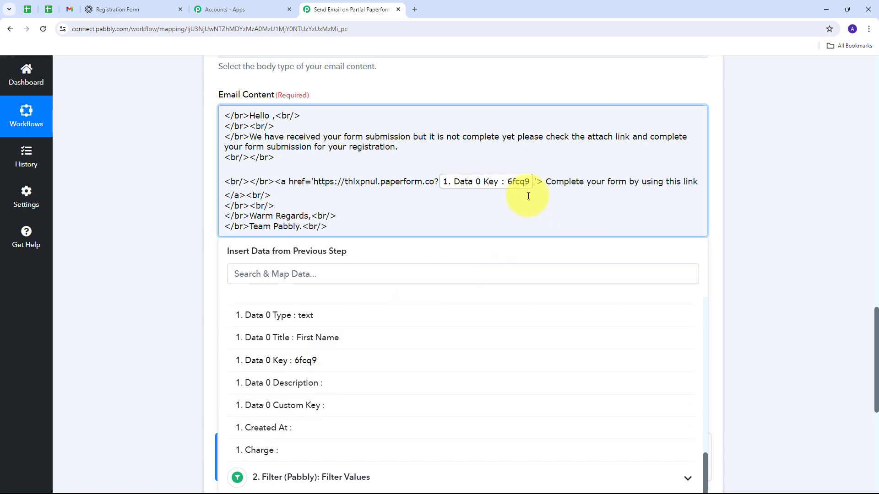
type("=")
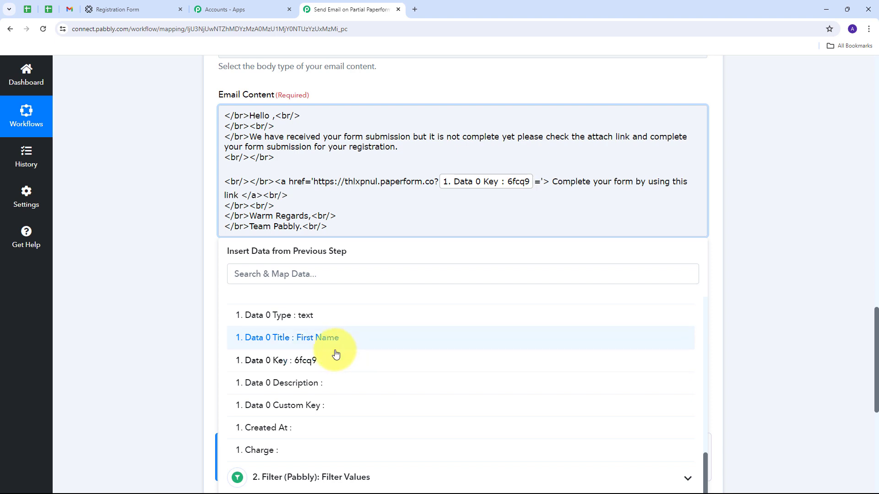
scroll(335, 354, "up", 2)
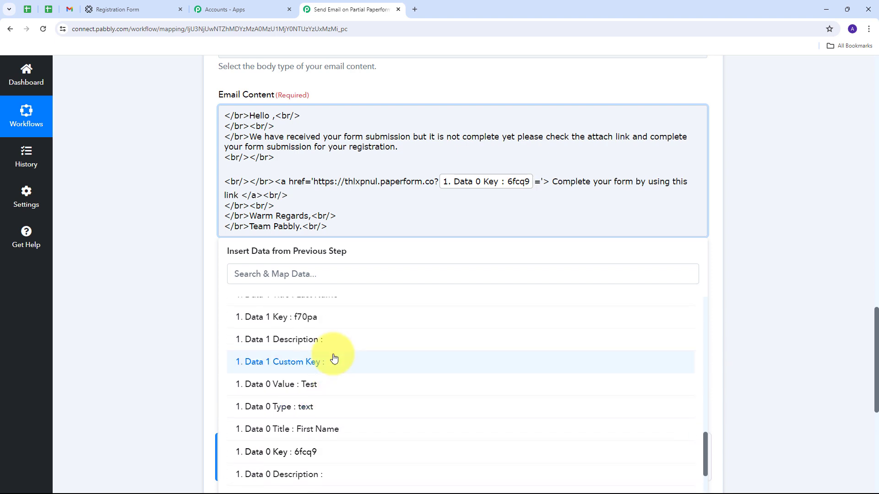
scroll(334, 359, "down", 1)
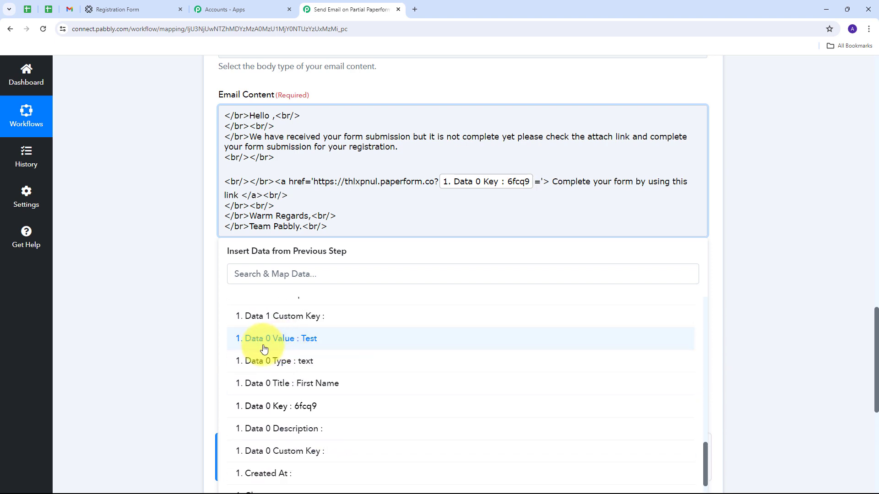
left_click(316, 346)
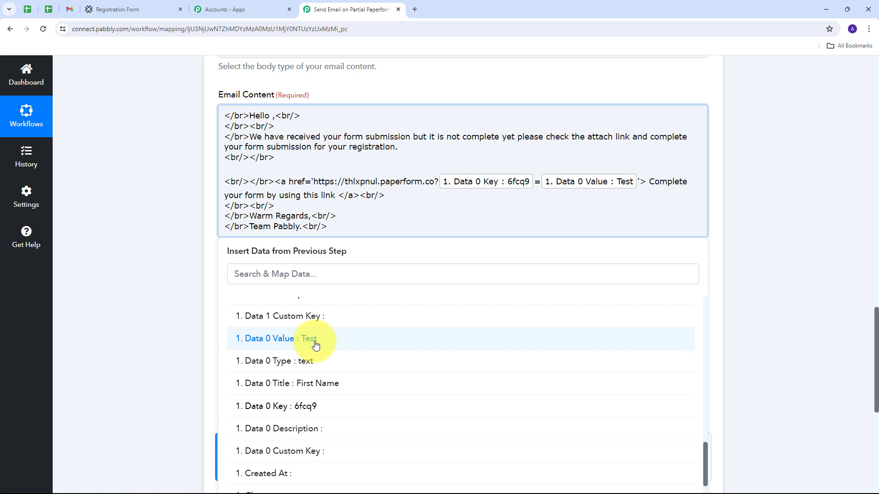
Append the last name parameter to the form link as "&" plus Data 1 Key, an equals sign and Data 1 Value
type("&")
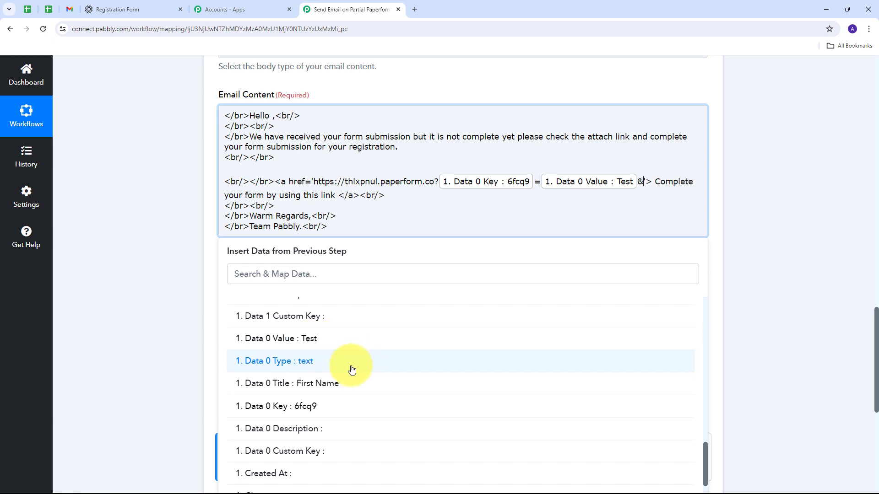
scroll(327, 404, "up", 1)
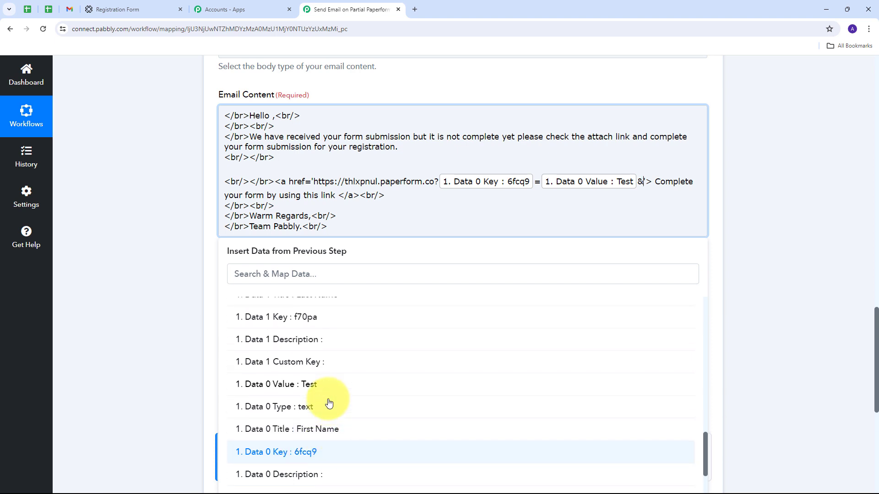
scroll(331, 364, "up", 1)
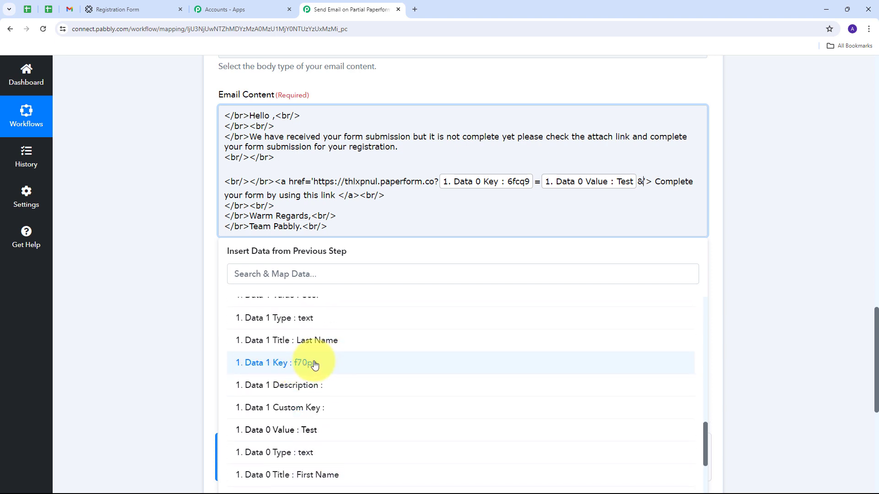
left_click(314, 364)
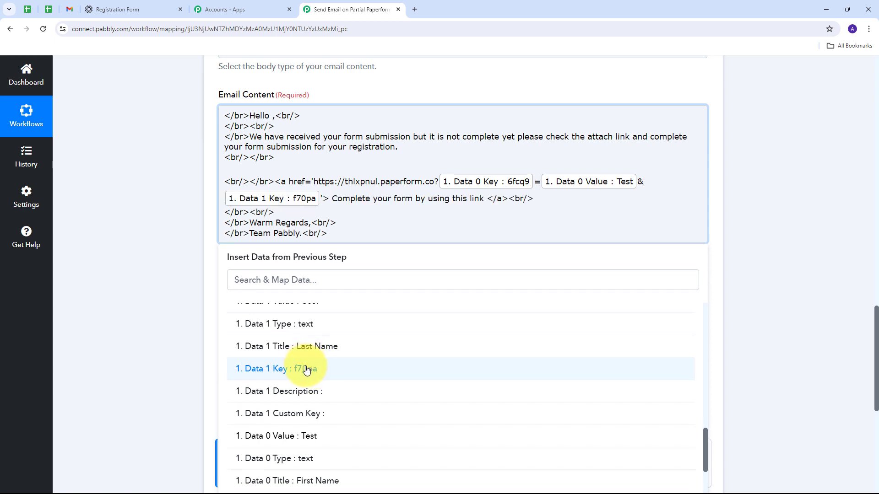
type("=")
scroll(307, 372, "up", 1)
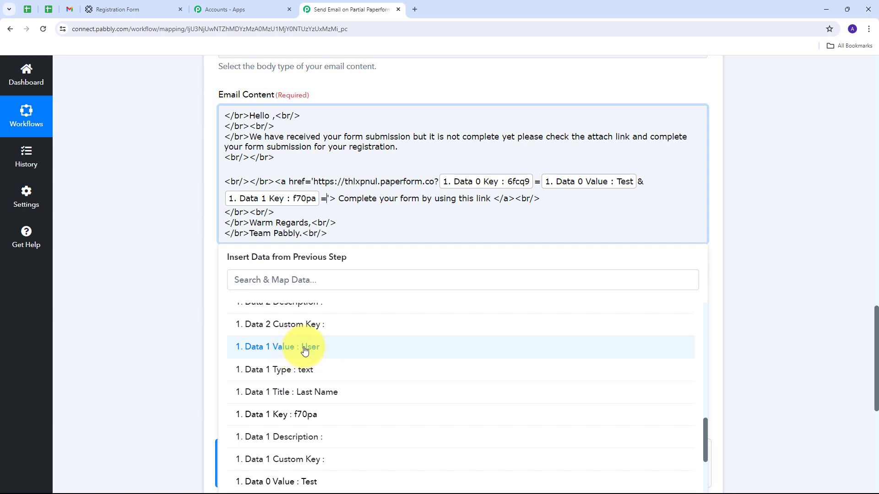
left_click(305, 351)
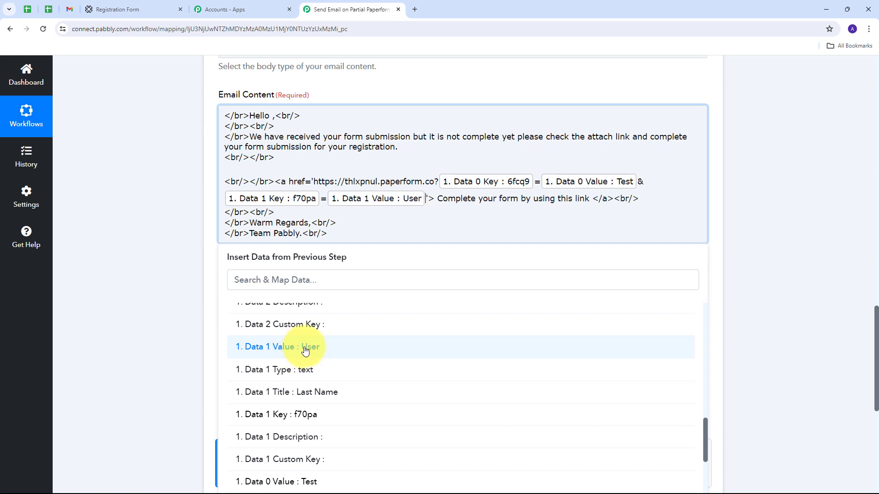
Append the email parameter to the form link as "&" plus Data 2 Key, an equals sign and Data 2 Value
type("&")
scroll(306, 351, "up", 2)
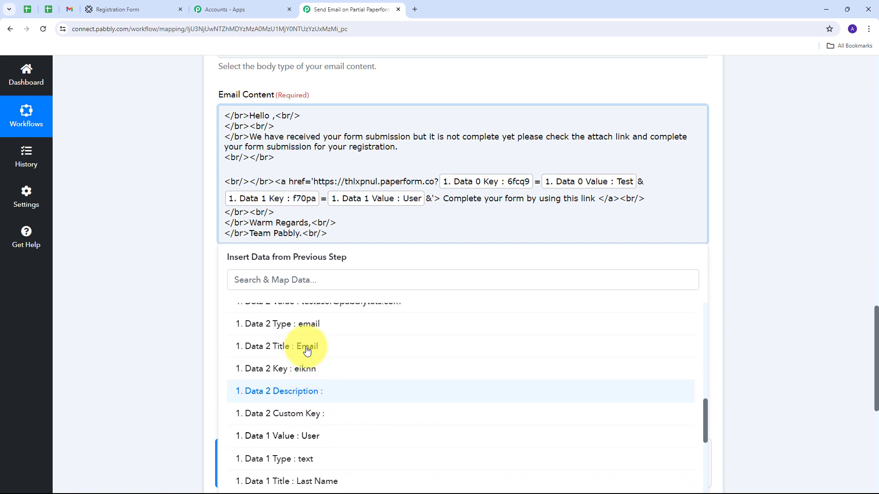
left_click(297, 375)
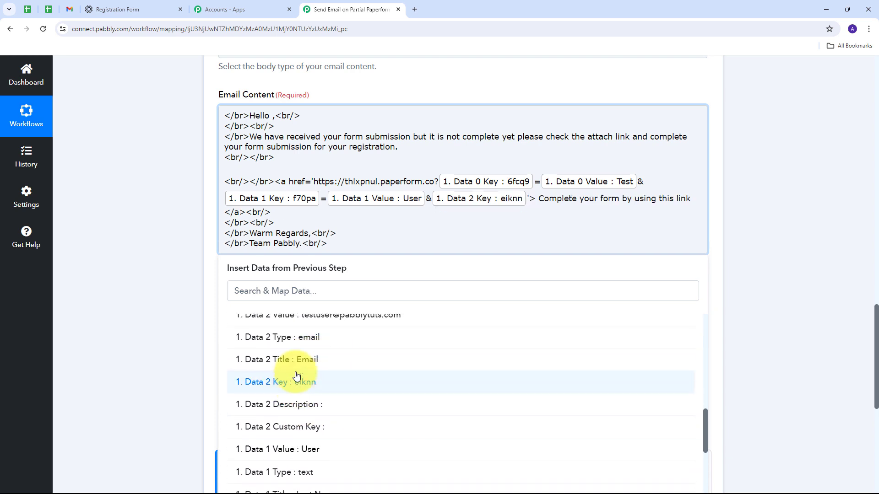
type("=")
scroll(320, 366, "up", 1)
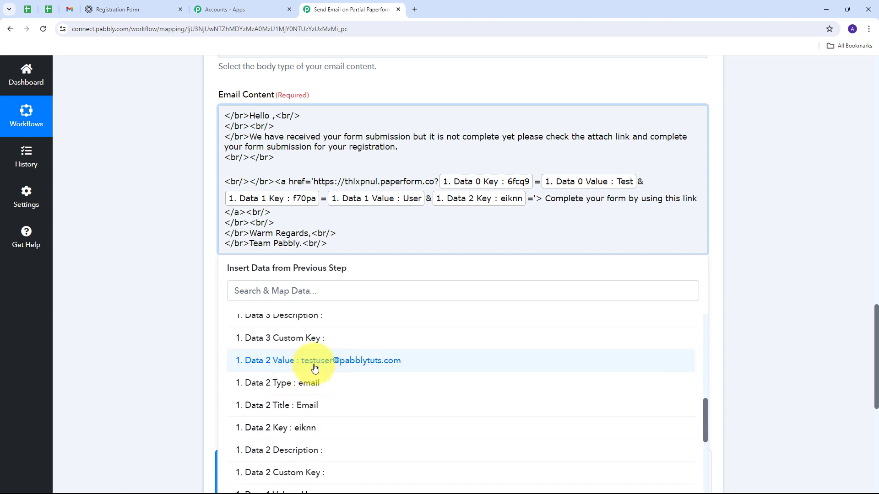
left_click(318, 367)
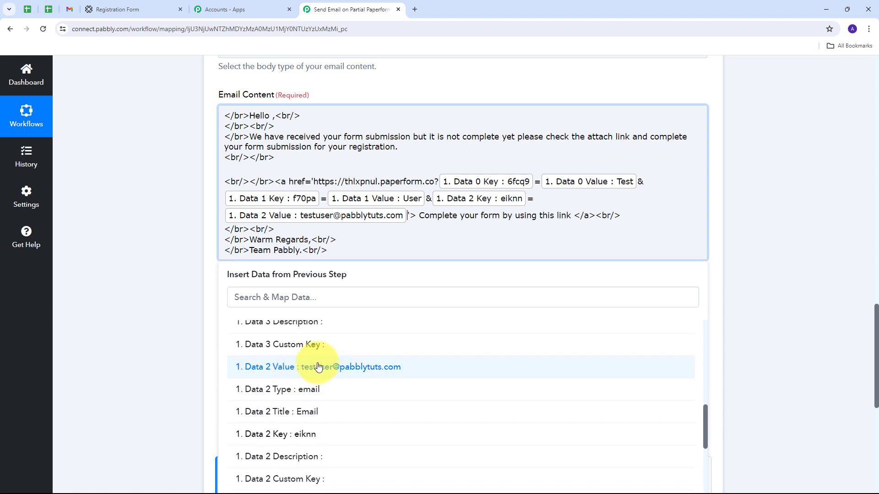
Append the phone number (Data 3) and city (Data 4) parameters to the form link, each as "&", the mapped key, "=" and the mapped value
type("&")
scroll(323, 366, "up", 2)
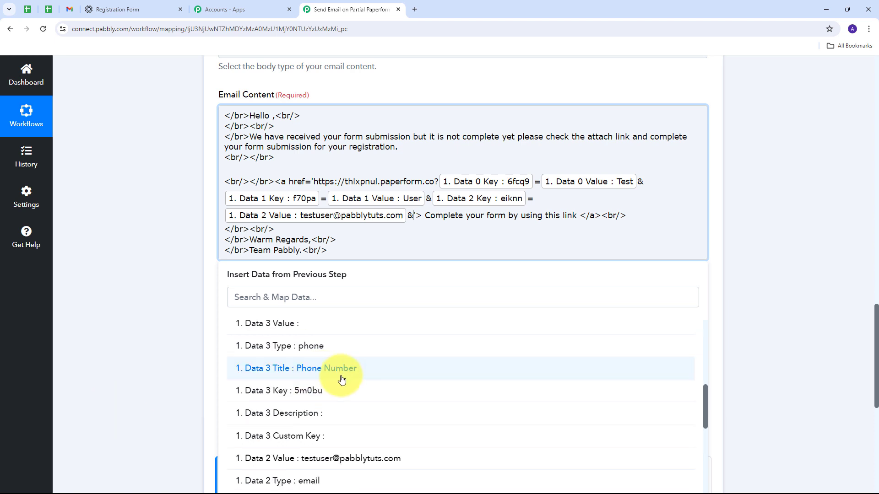
left_click(297, 393)
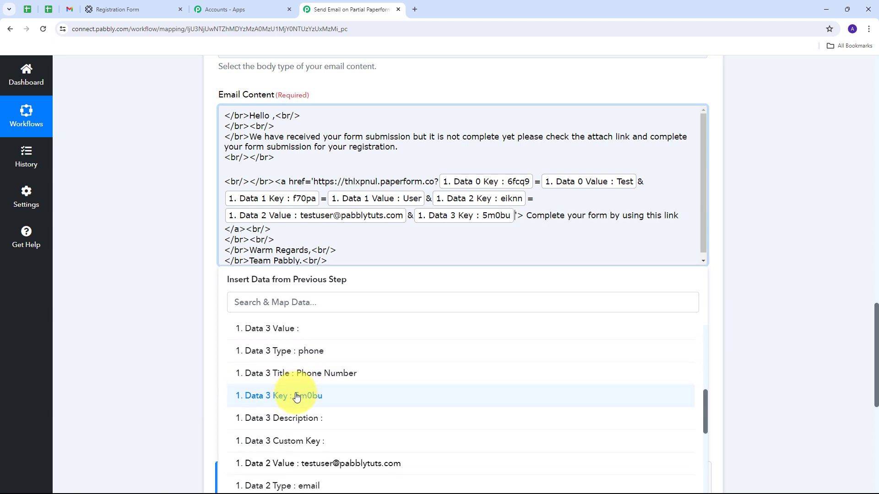
type("=")
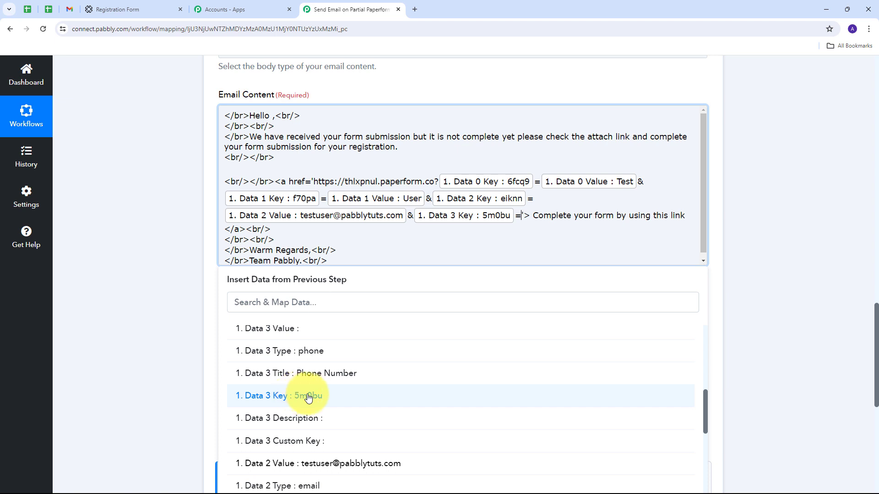
scroll(302, 397, "up", 1)
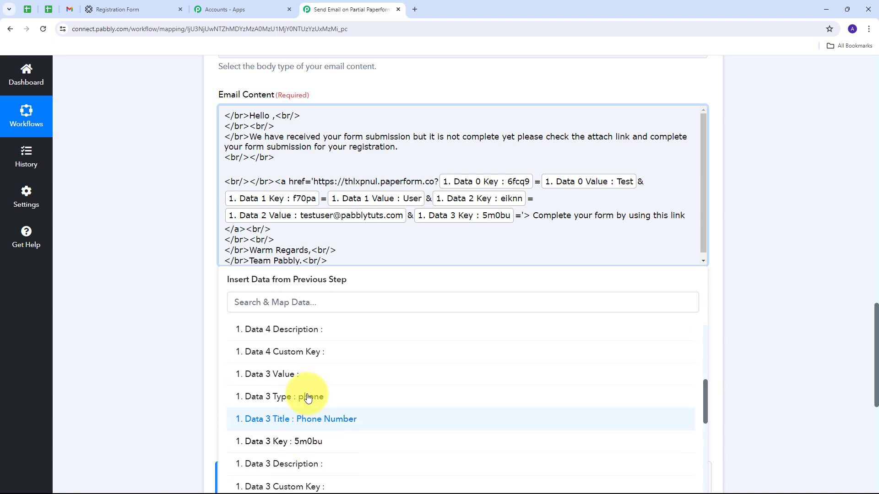
left_click(284, 376)
scroll(285, 376, "up", 2)
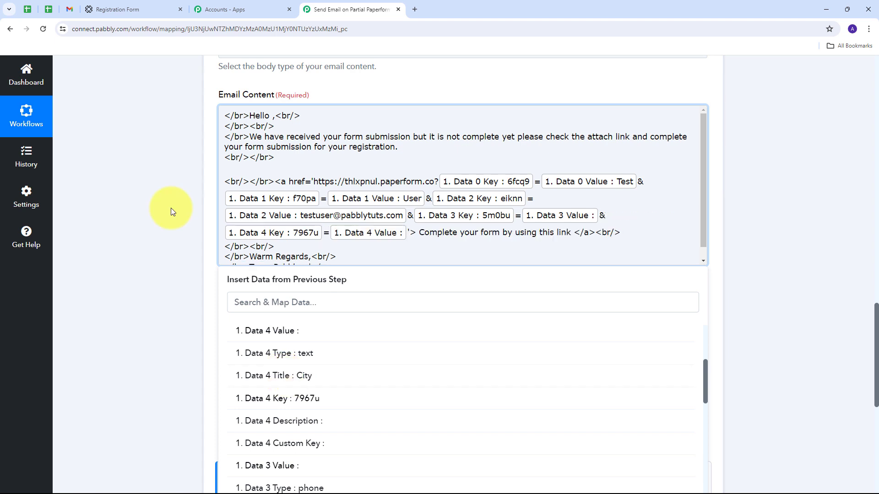
left_click(172, 211)
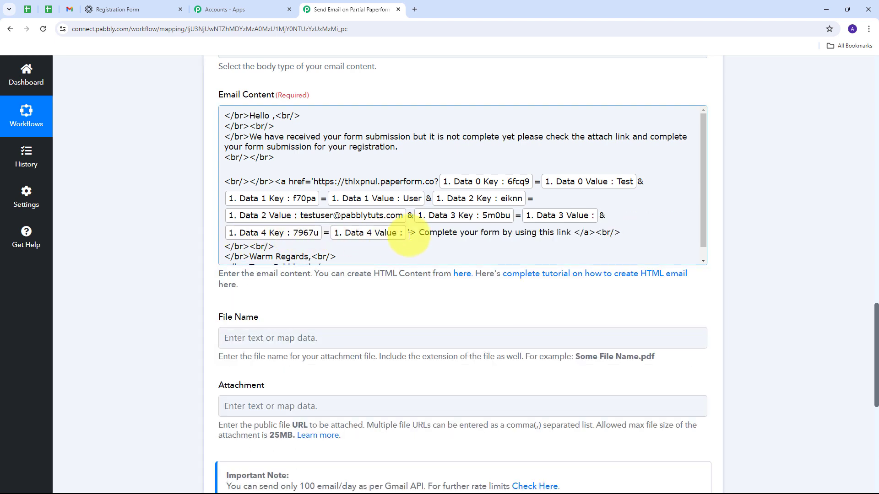
Map the first name (Data 0 Value) into the email greeting between "Hello" and the comma
scroll(387, 236, "up", 1)
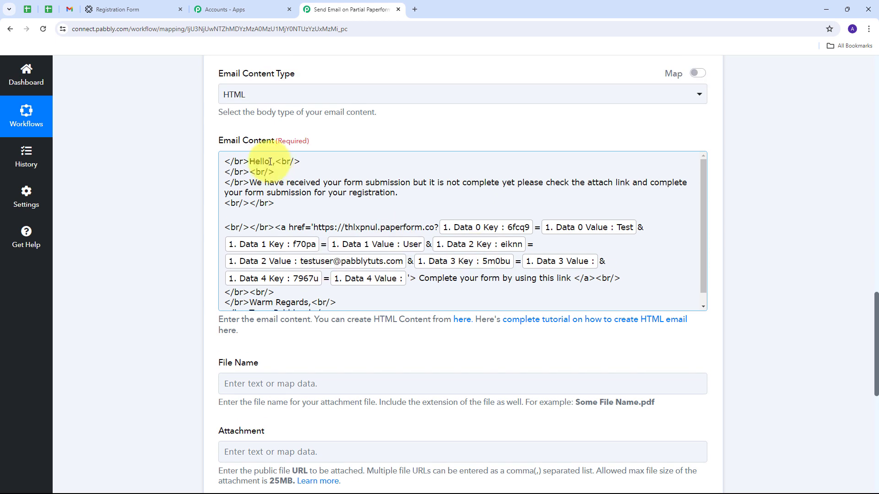
left_click(269, 162)
key("Delete")
left_click(274, 162)
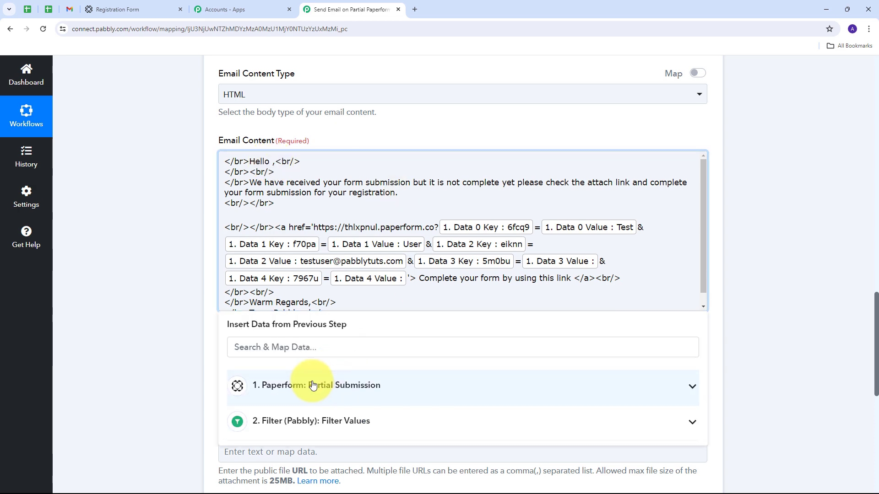
left_click(390, 387)
scroll(422, 369, "down", 10)
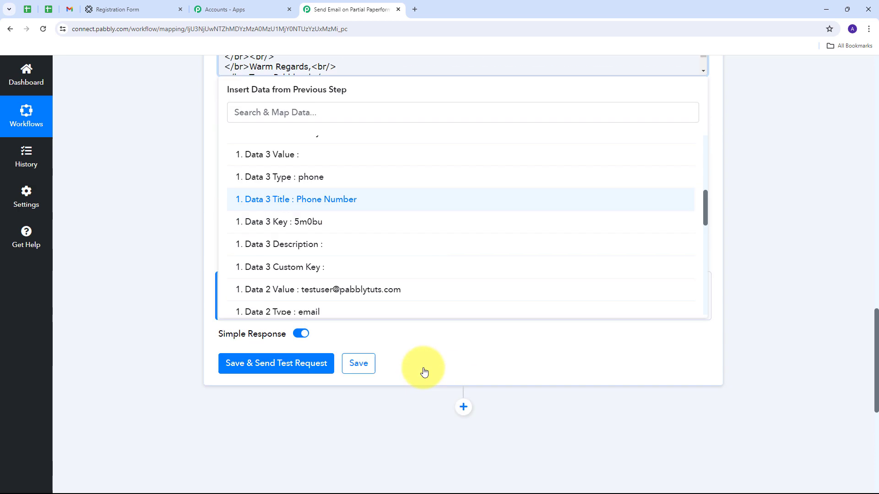
scroll(357, 295, "down", 3)
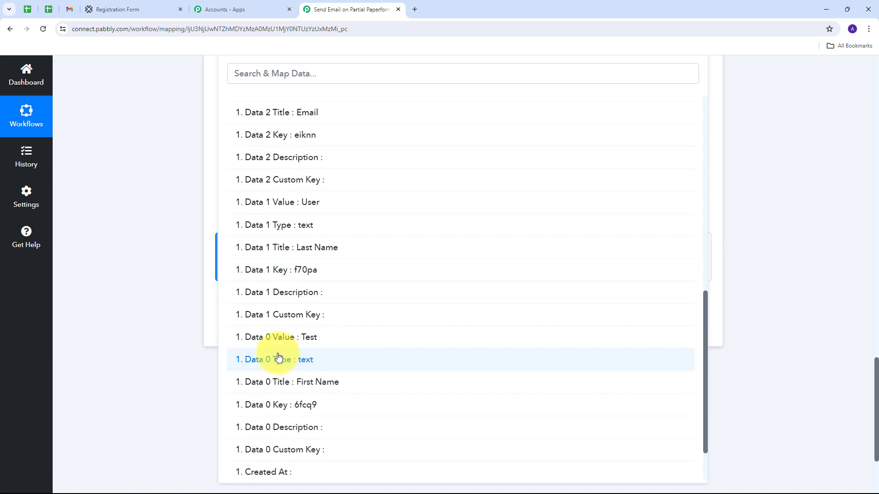
left_click(305, 343)
Map the last name (Data 1 Value) into the greeting, right after the mapped first name
scroll(366, 341, "down", 1)
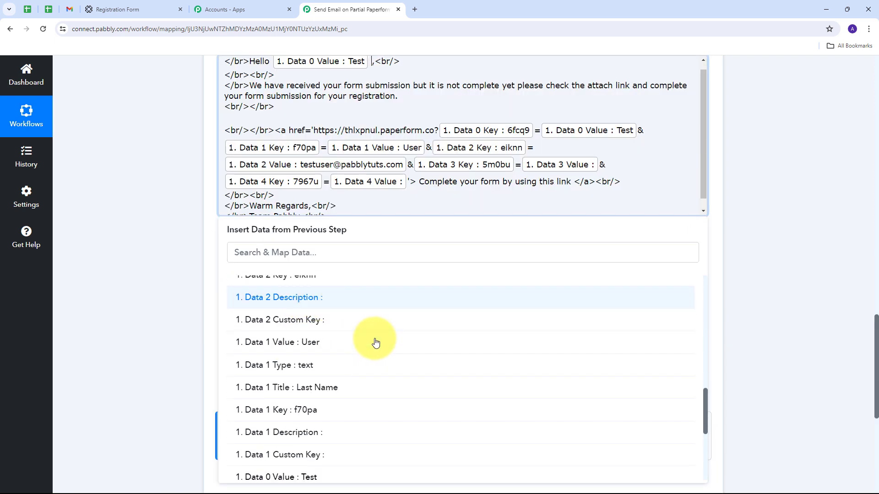
scroll(366, 341, "down", 4)
scroll(340, 334, "up", 2)
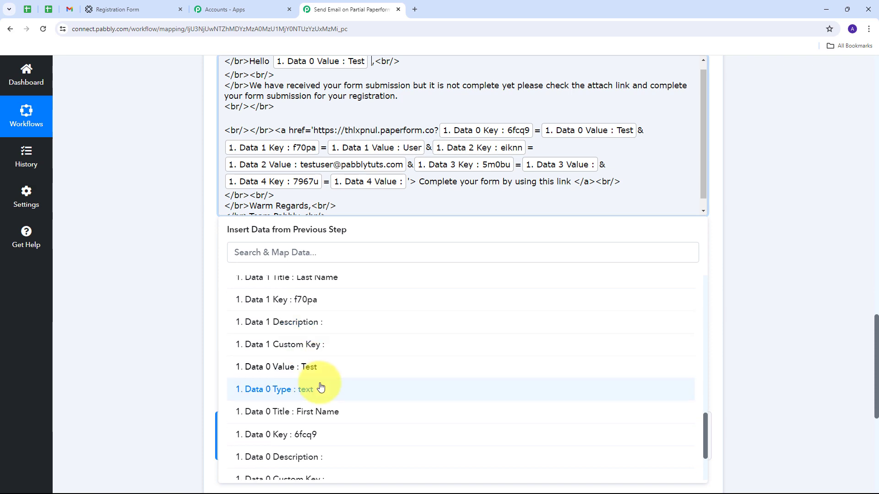
scroll(323, 348, "up", 2)
left_click(318, 278)
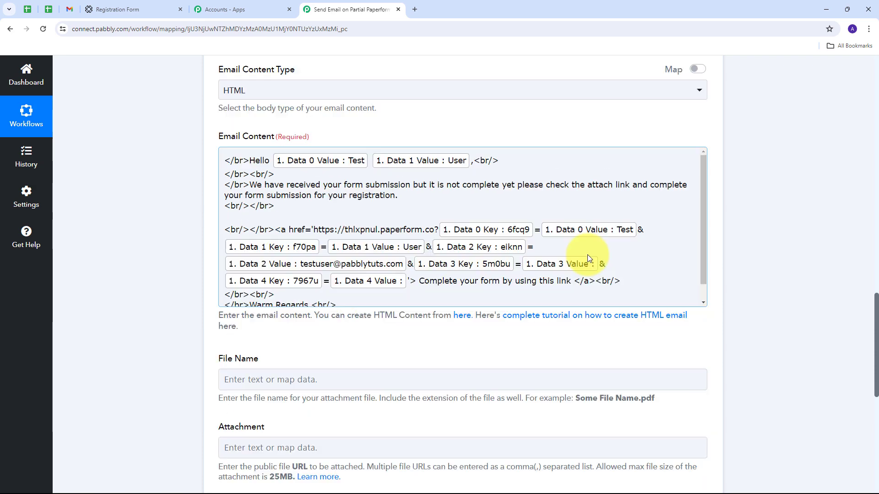
scroll(440, 231, "down", 1)
scroll(402, 266, "up", 1)
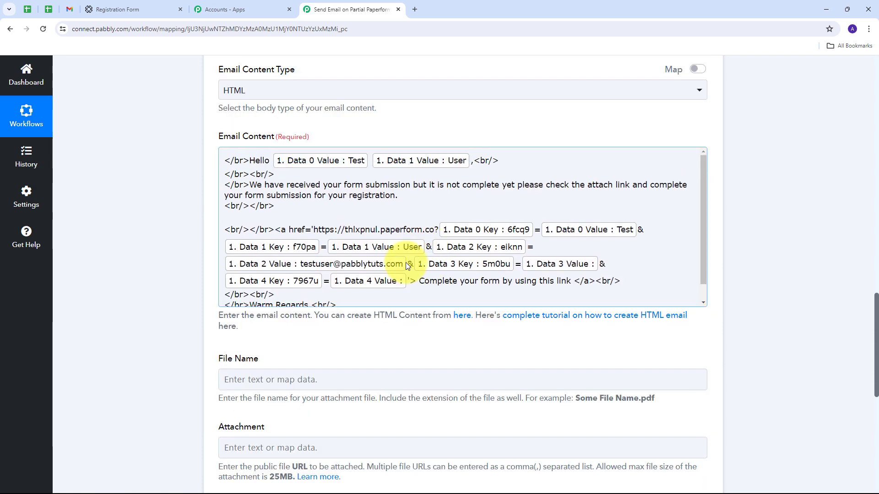
Review the finished HTML email content, save the Gmail Send Email action and send its test request
scroll(513, 245, "down", 1)
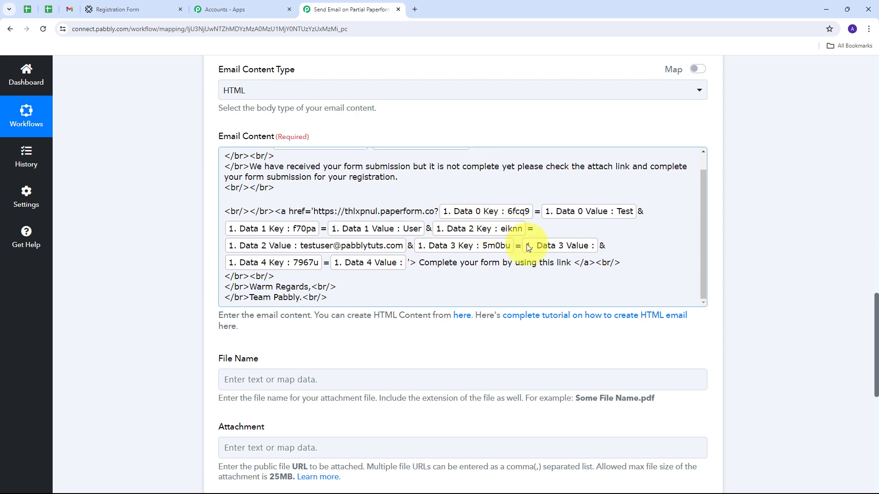
left_click(573, 262)
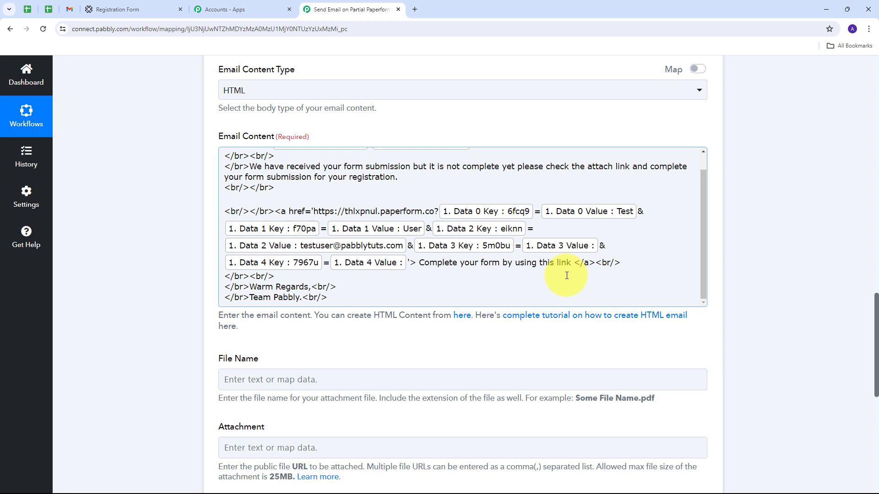
scroll(566, 275, "up", 1)
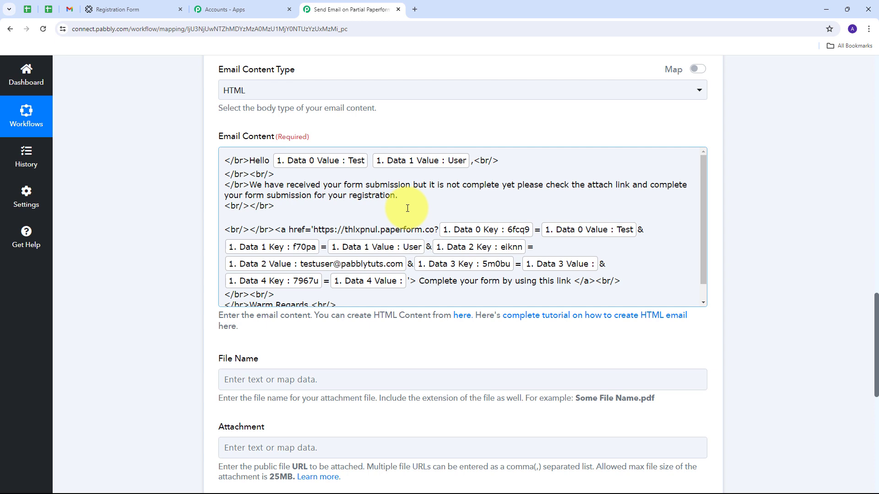
scroll(326, 206, "down", 1)
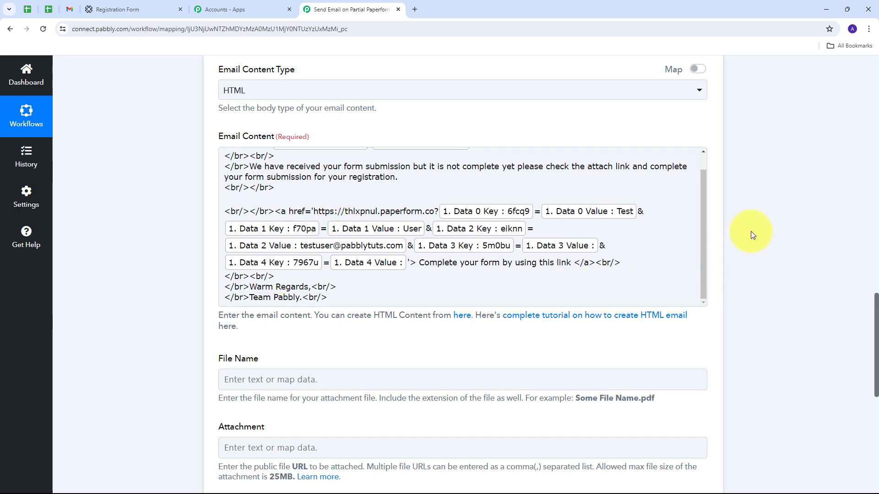
scroll(750, 235, "down", 7)
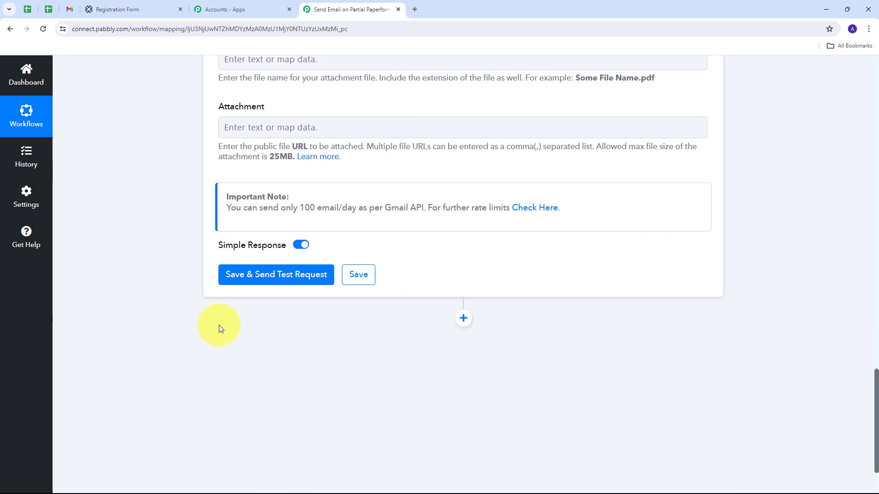
left_click(278, 275)
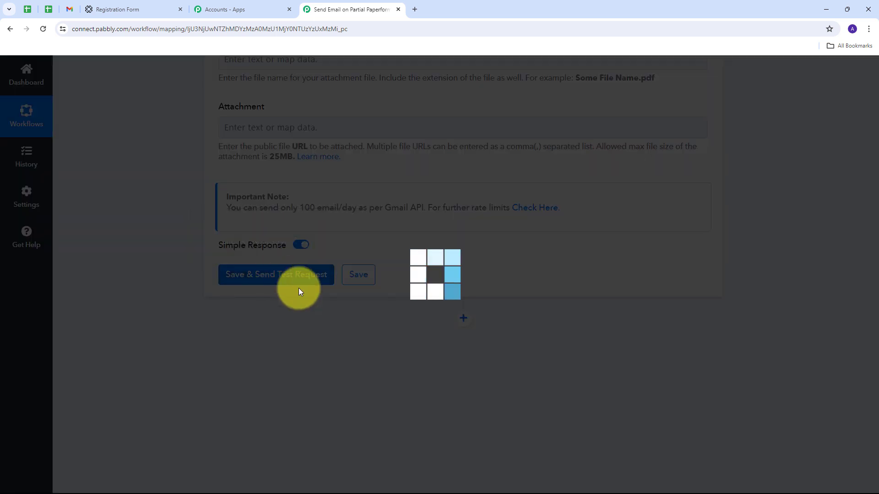
scroll(748, 271, "down", 2)
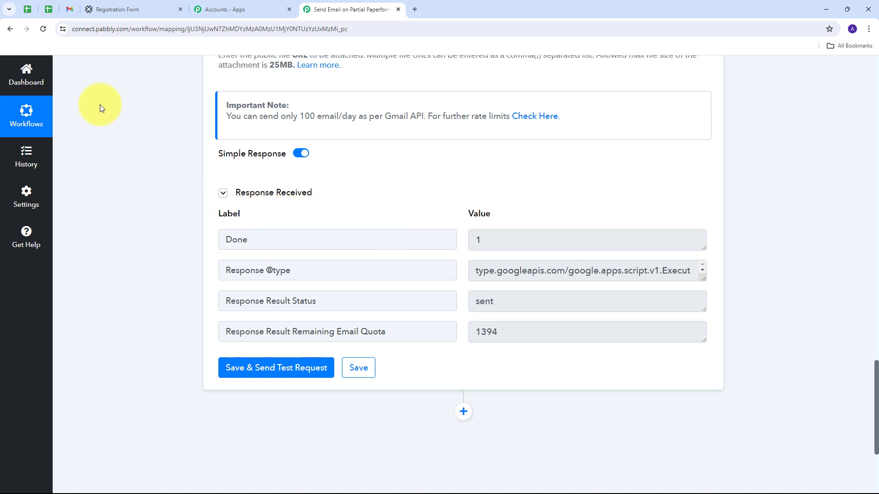
Switch to Gmail, open the sent "Complete your form submission" email and check its recipient, subject, greeting and body text
left_click(68, 11)
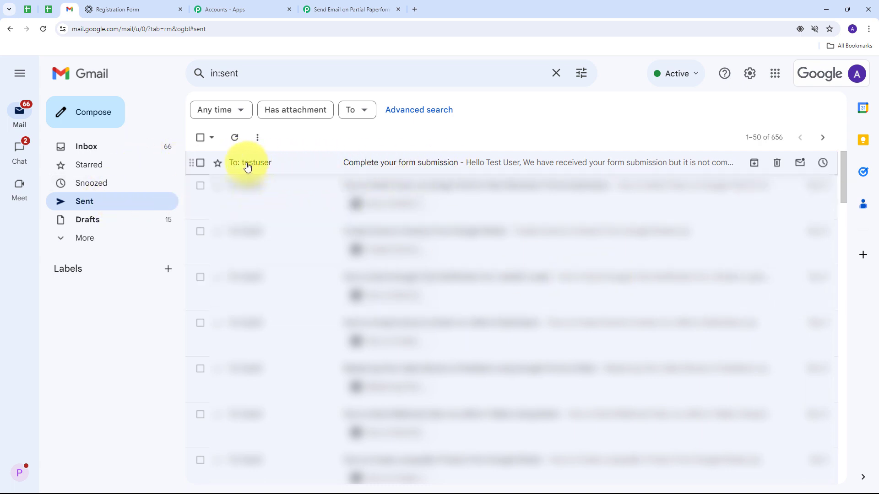
left_click(389, 166)
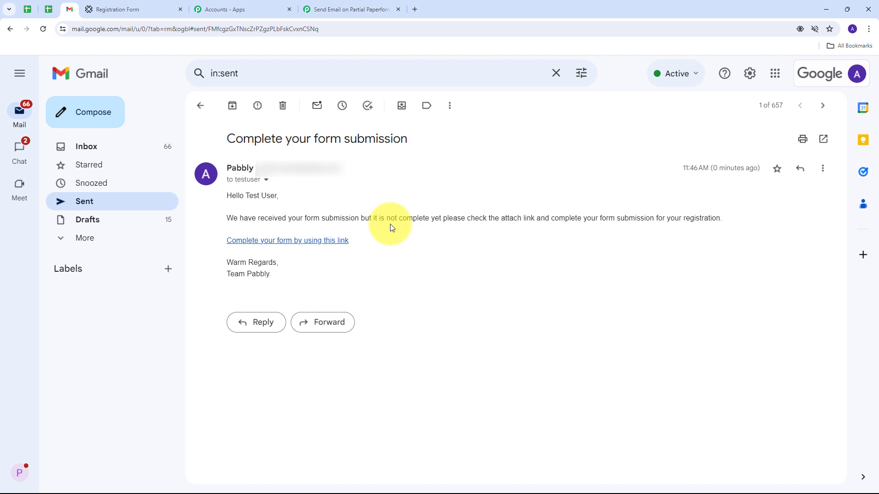
left_click(266, 180)
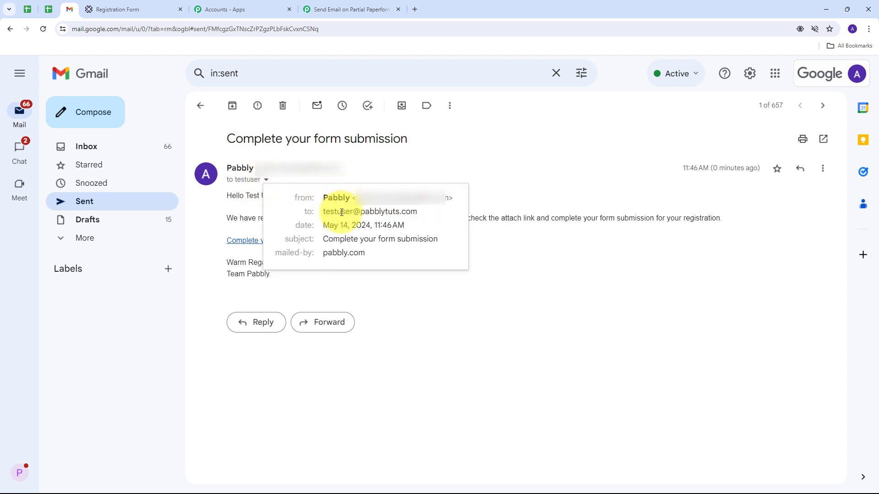
mouse_move(392, 211)
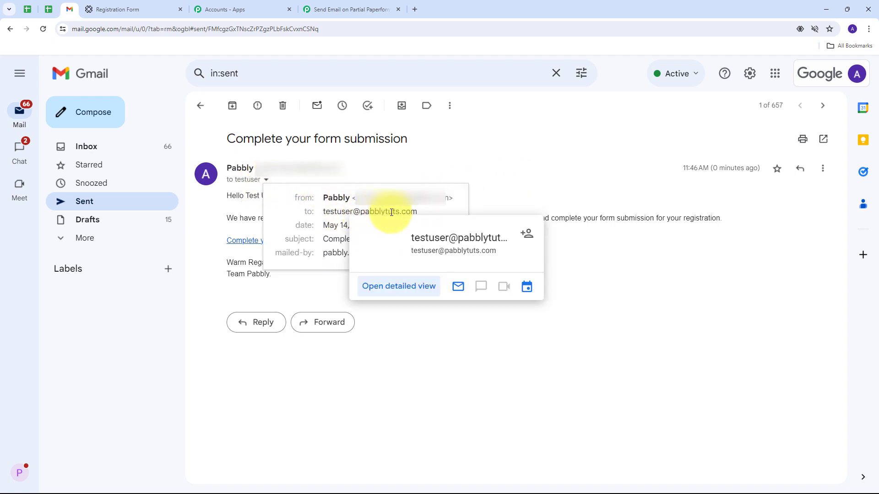
left_click(509, 184)
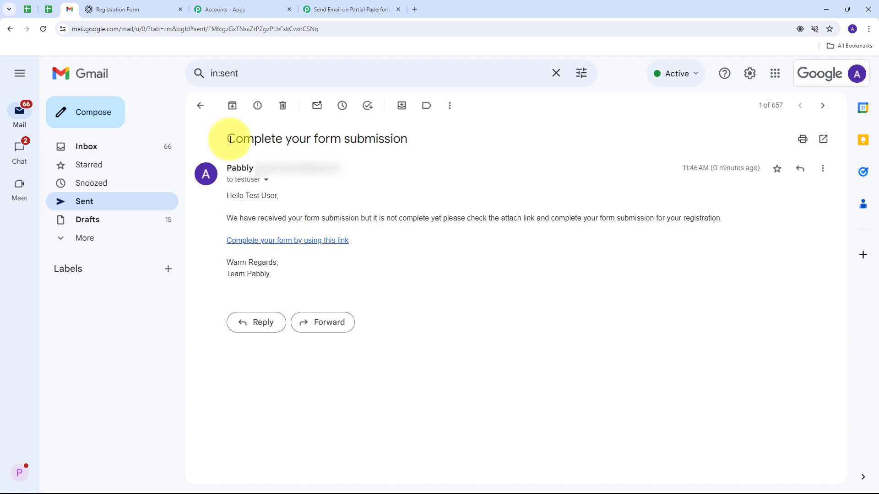
left_click_drag(230, 139, 424, 145)
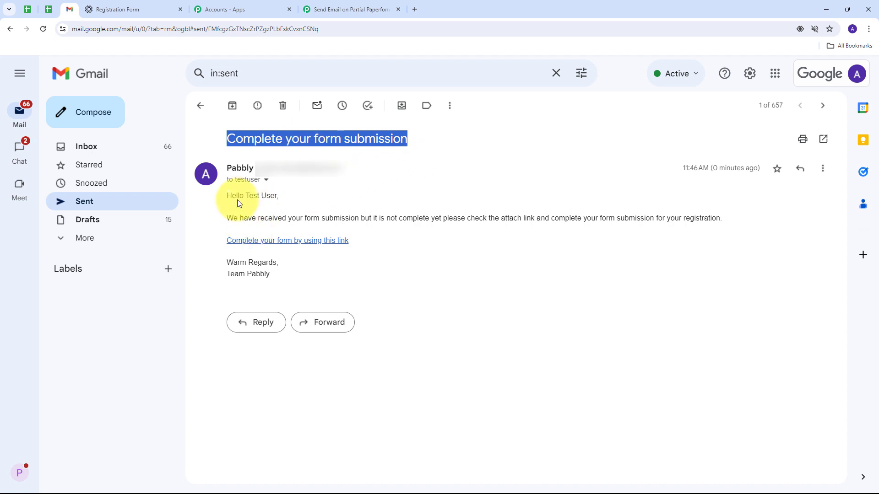
left_click_drag(230, 198, 294, 201)
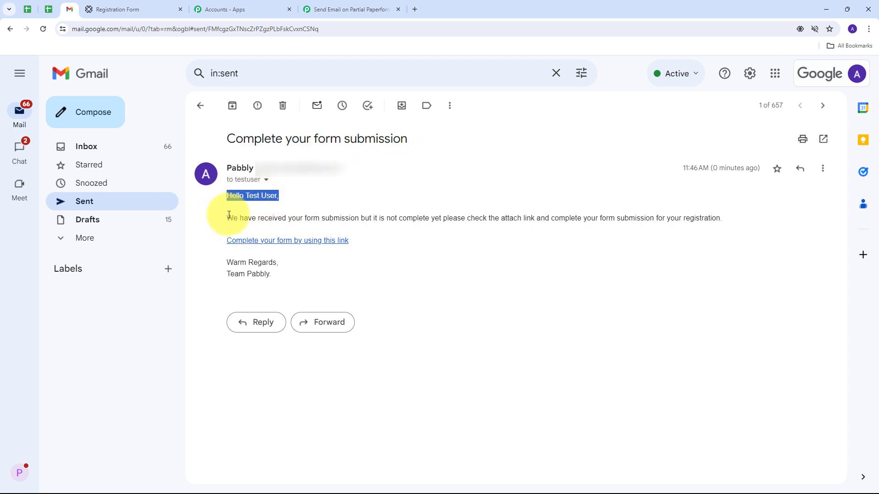
left_click_drag(228, 217, 320, 229)
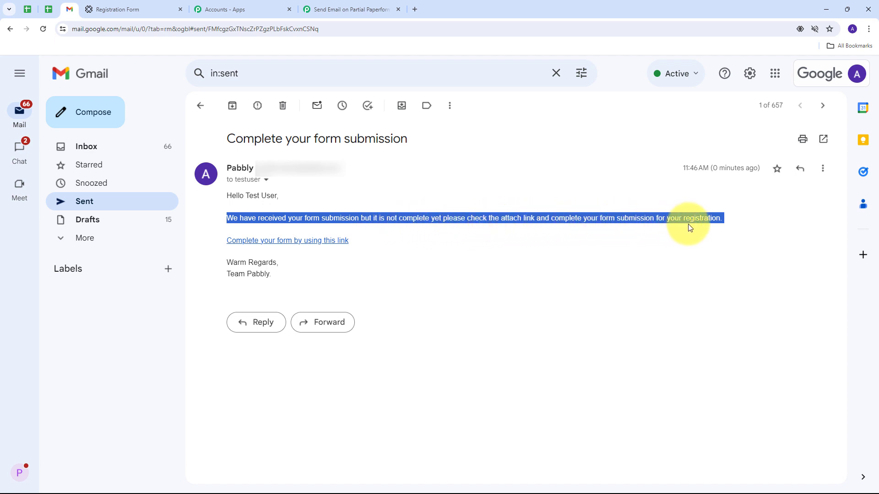
left_click(416, 253)
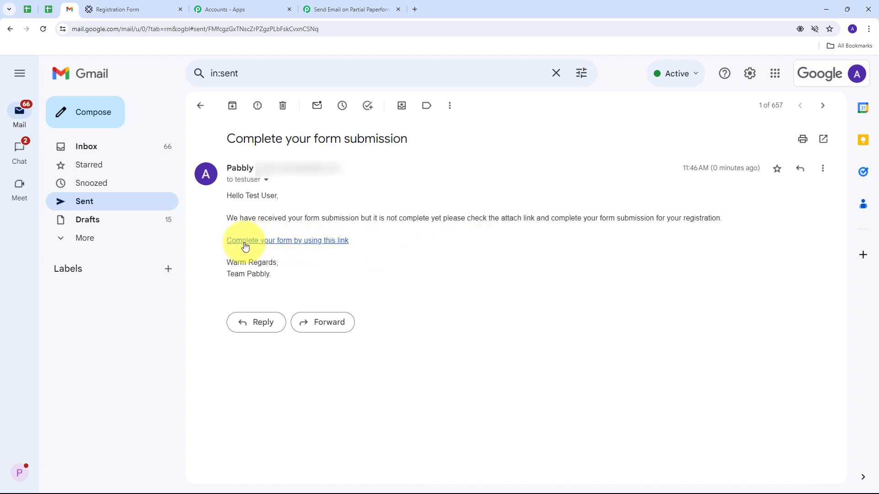
Open the email's "Complete your form by using this link" link and check the form's prefilled first name, last name and email fields
left_click(285, 242)
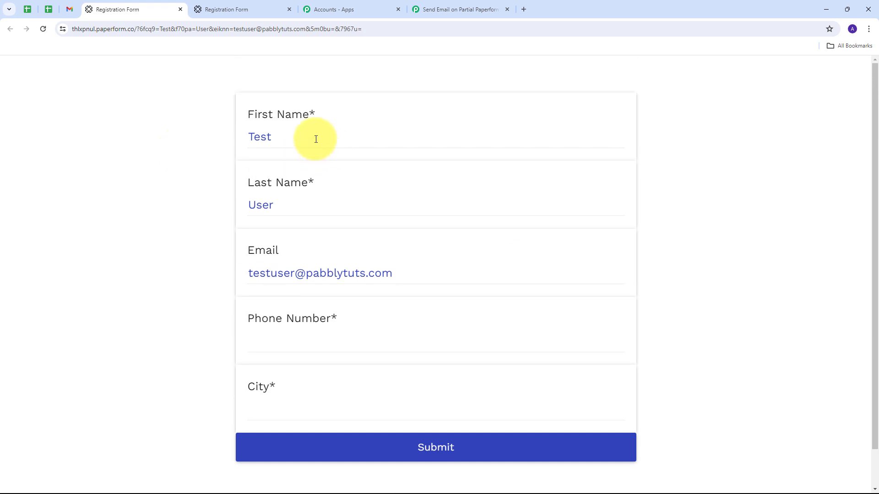
left_click_drag(304, 142, 210, 148)
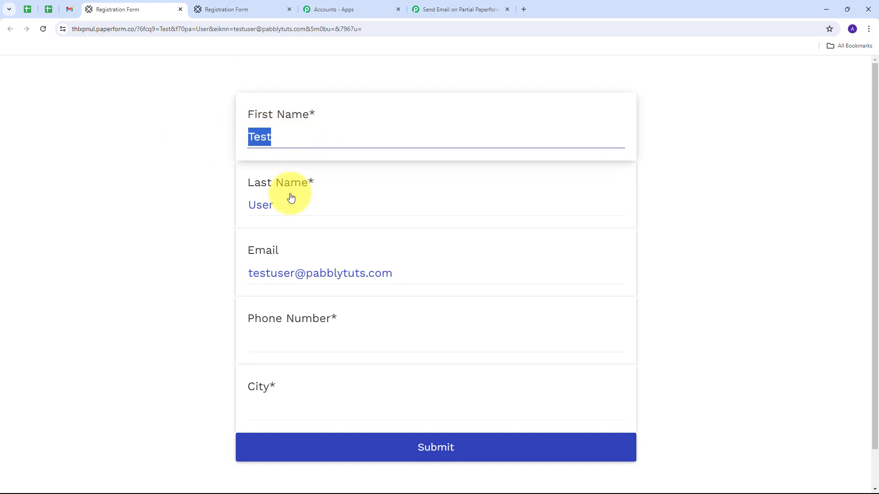
left_click(196, 208)
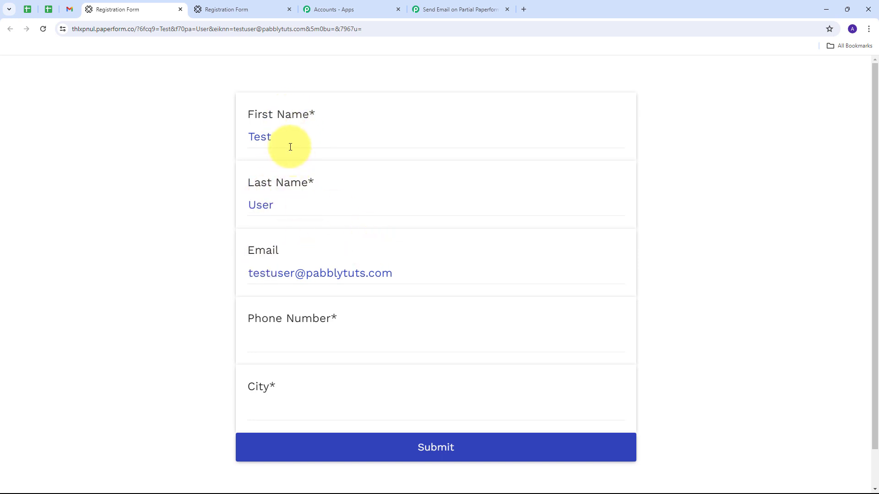
left_click_drag(289, 135, 210, 139)
left_click_drag(291, 206, 193, 207)
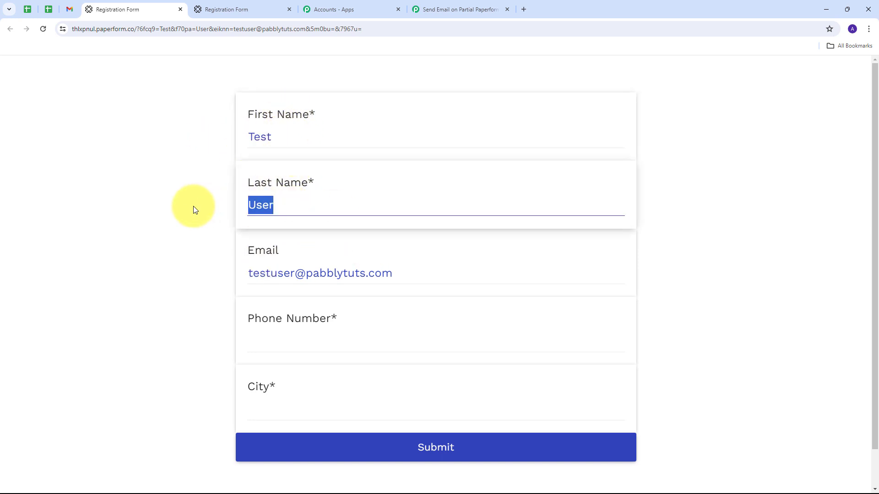
left_click_drag(437, 274, 213, 270)
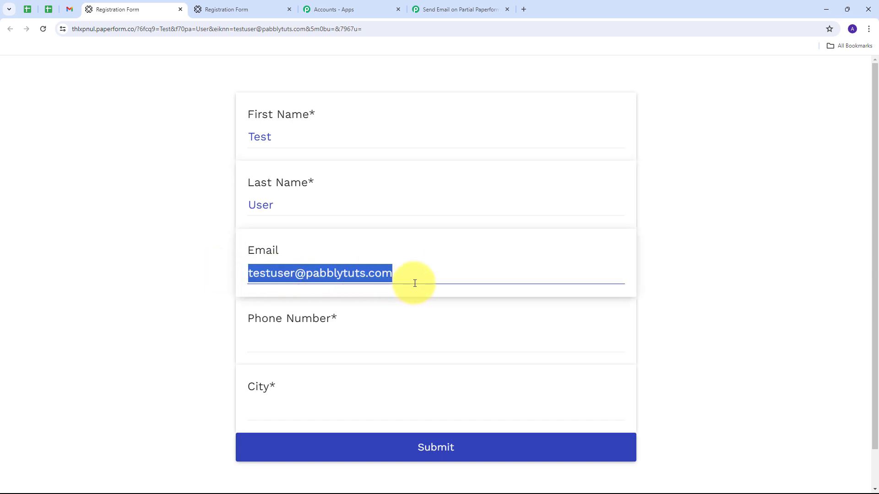
left_click(192, 303)
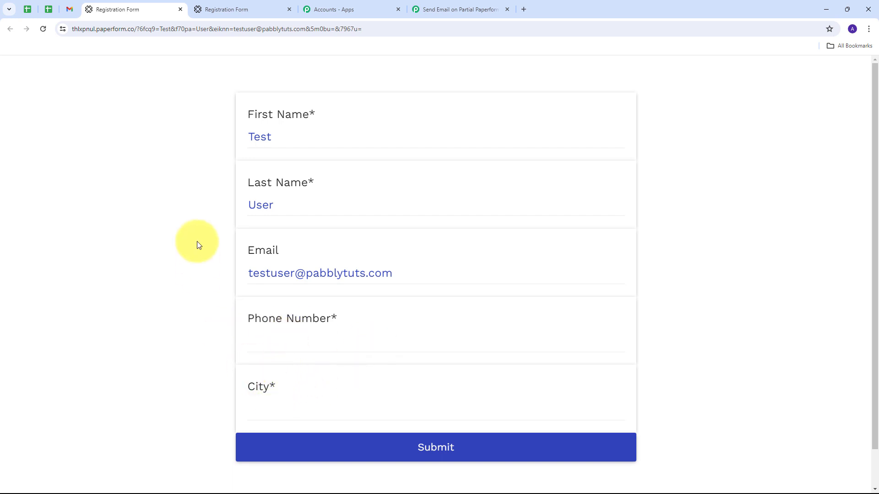
Return to the Pabbly Connect workflow and review its Paperform trigger, Filter action and Gmail action
left_click(70, 9)
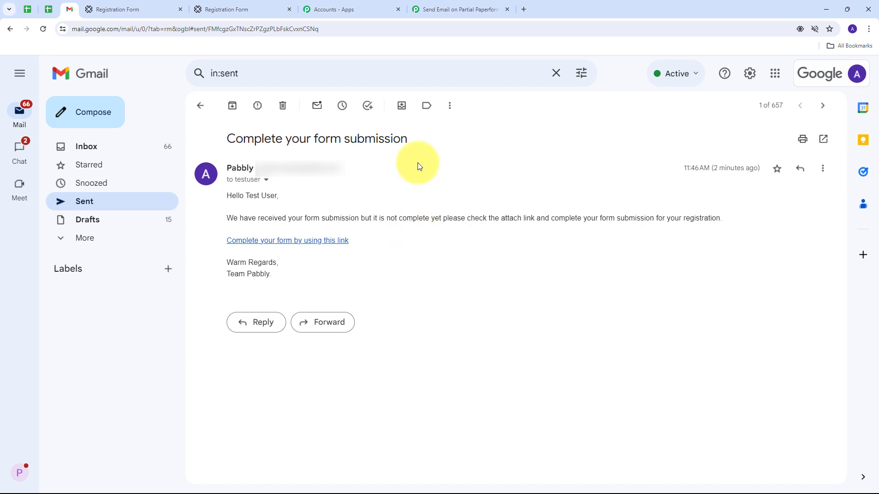
left_click(460, 9)
scroll(536, 170, "up", 15)
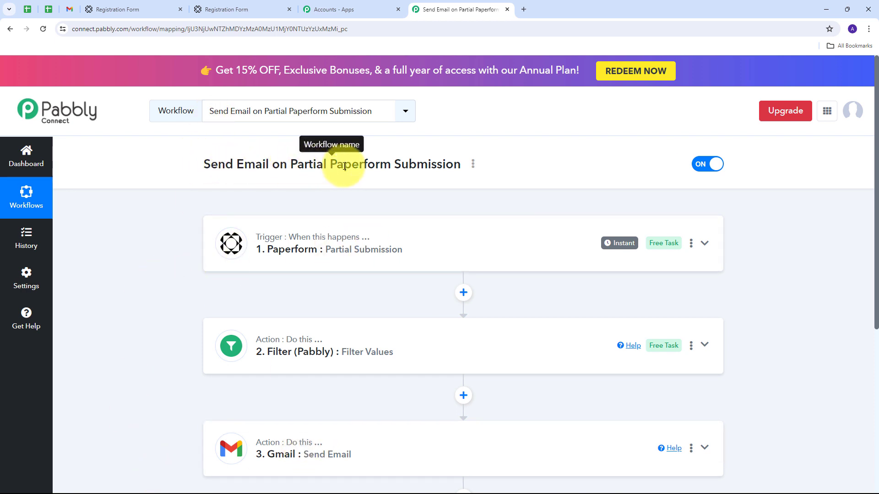
scroll(181, 194, "down", 1)
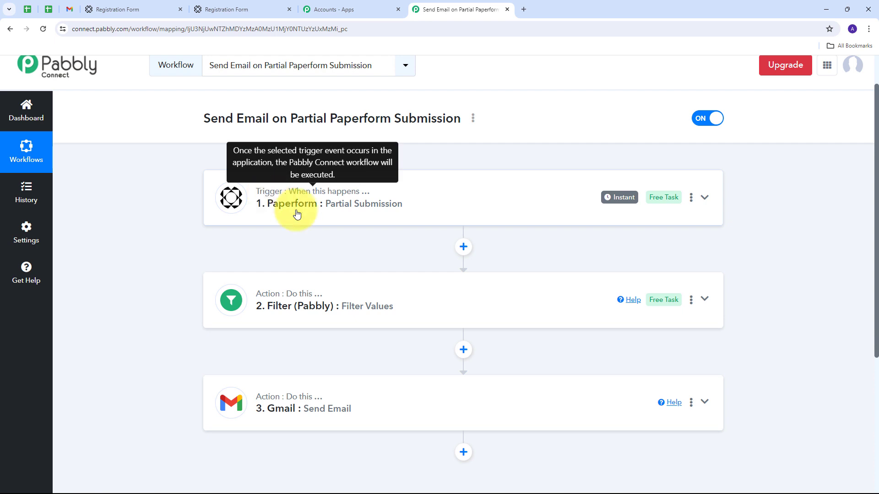
scroll(143, 211, "down", 1)
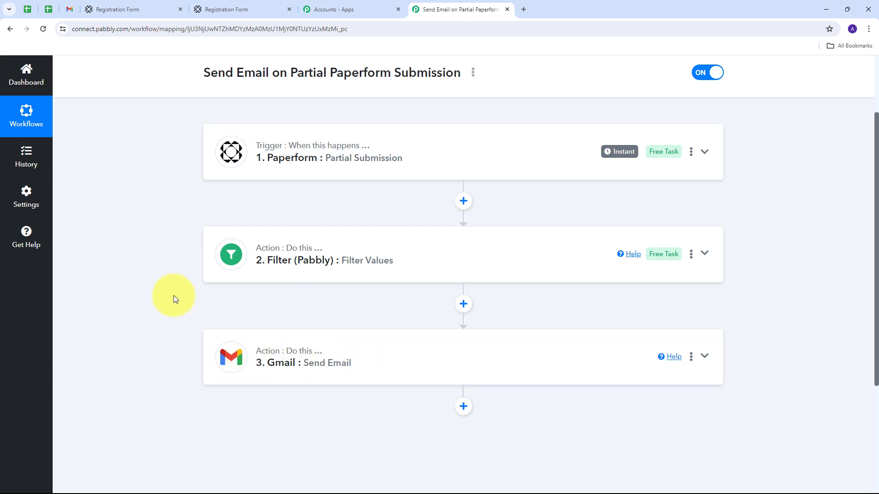
scroll(174, 297, "up", 1)
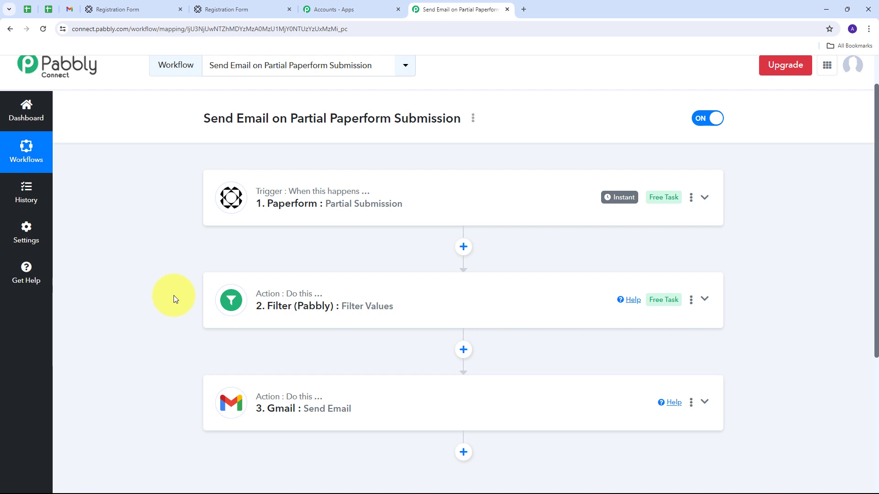